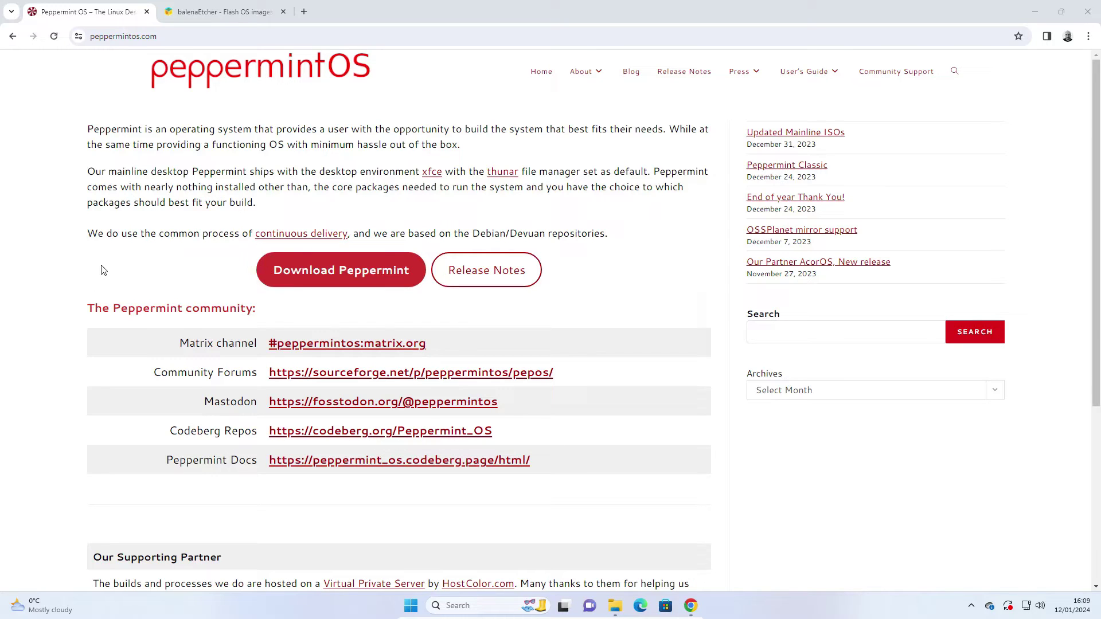
Download the 64-bit Debian Peppermint image from the OSSPlanet mirror, then go to the balenaEtcher tab
click(357, 271)
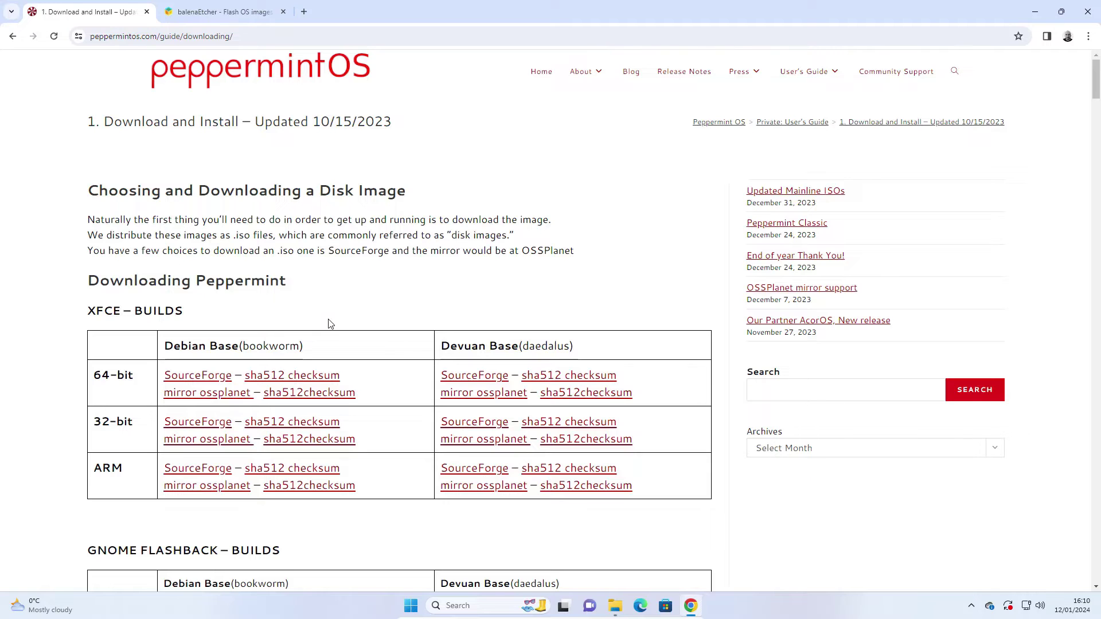
scroll(327, 322, down, 3)
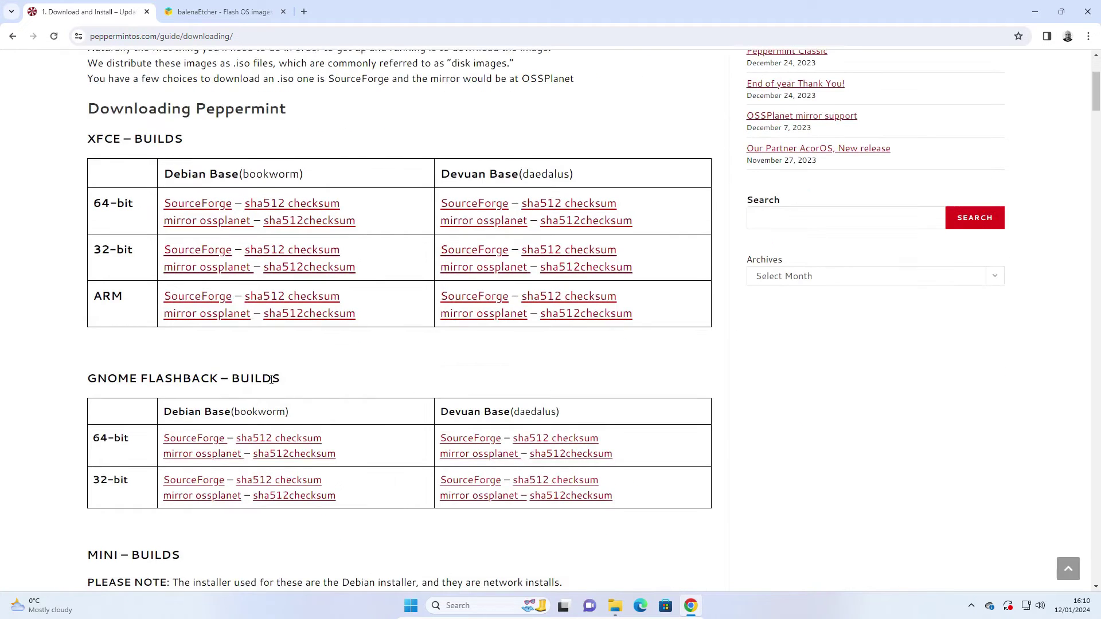
scroll(310, 436, down, 3)
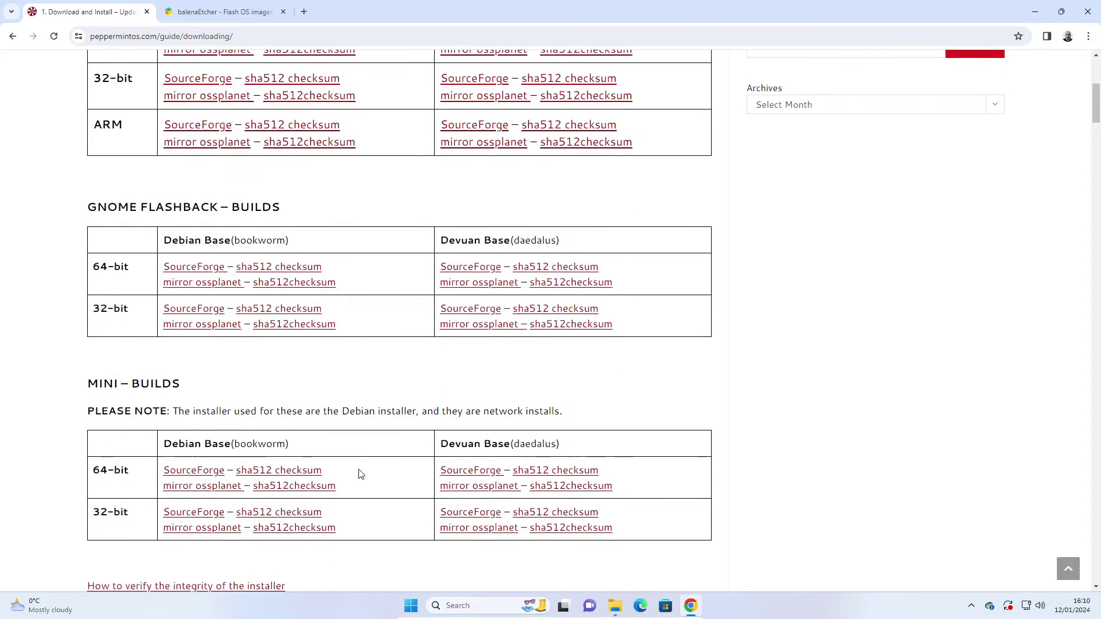
scroll(360, 474, up, 6)
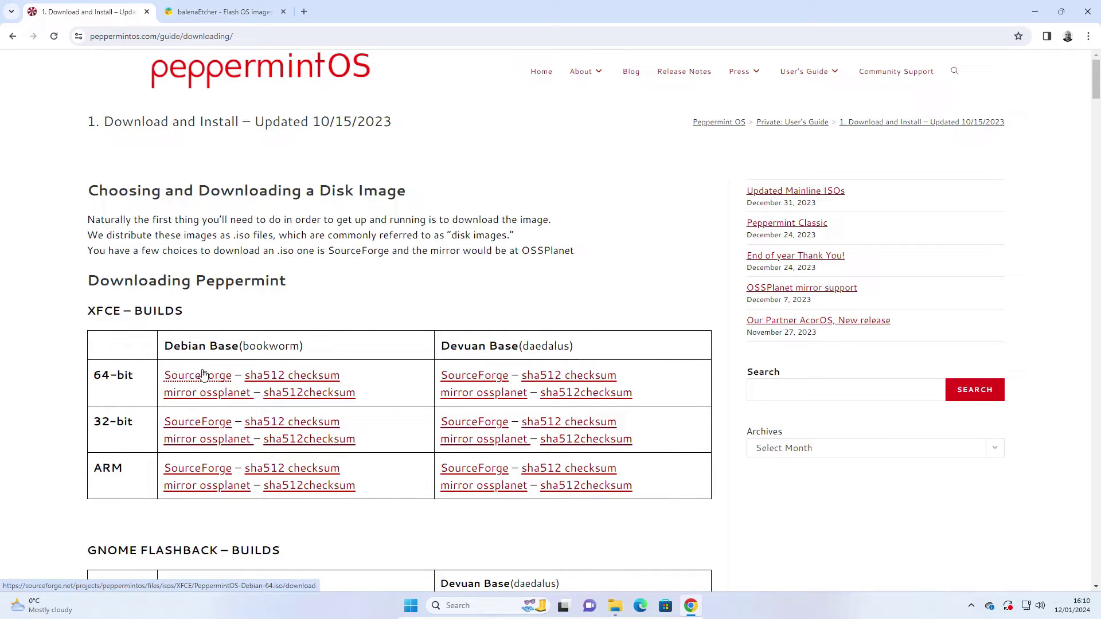
click(203, 395)
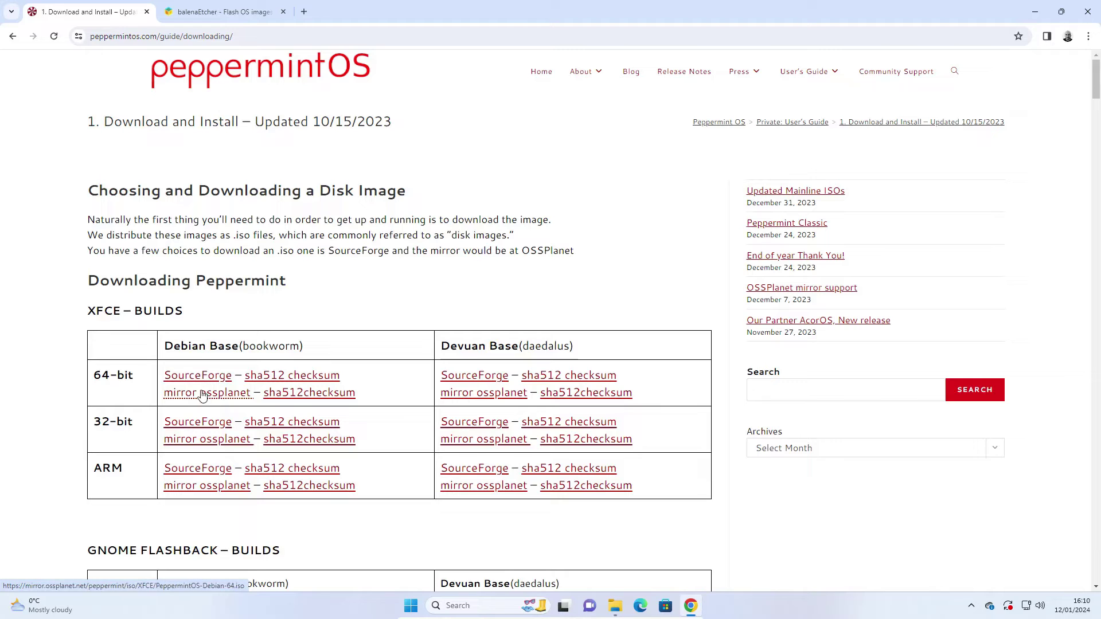
click(202, 395)
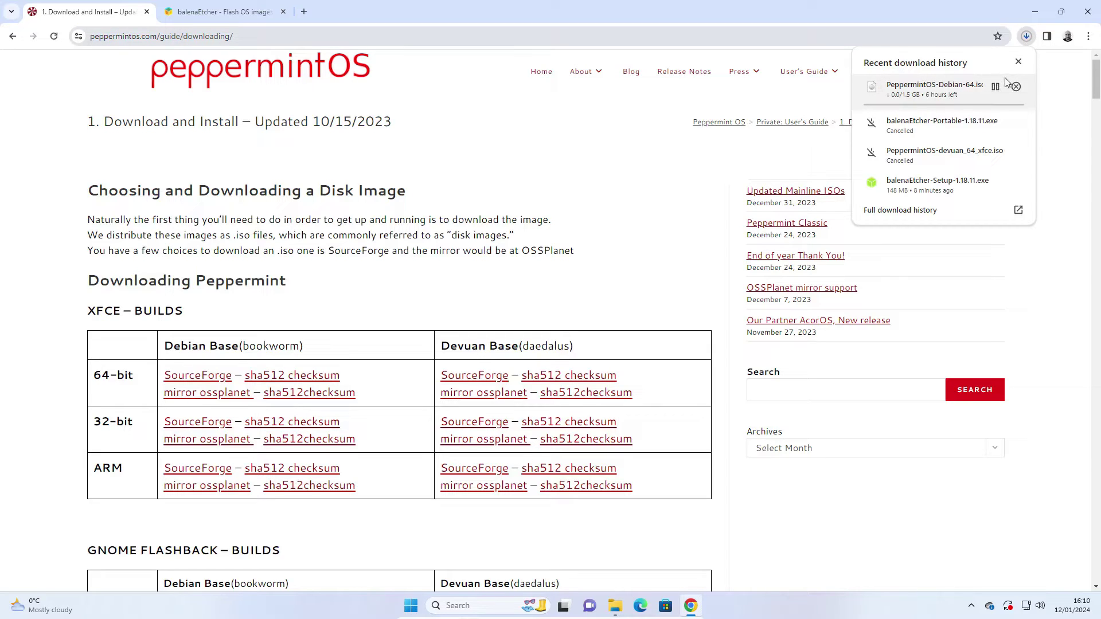
click(723, 168)
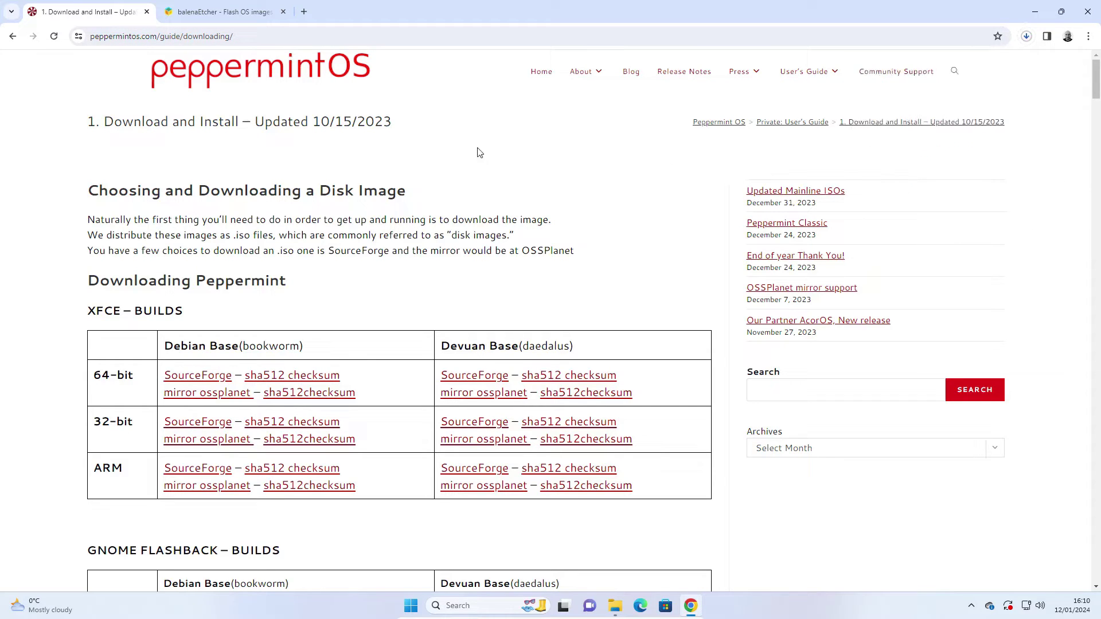
click(223, 12)
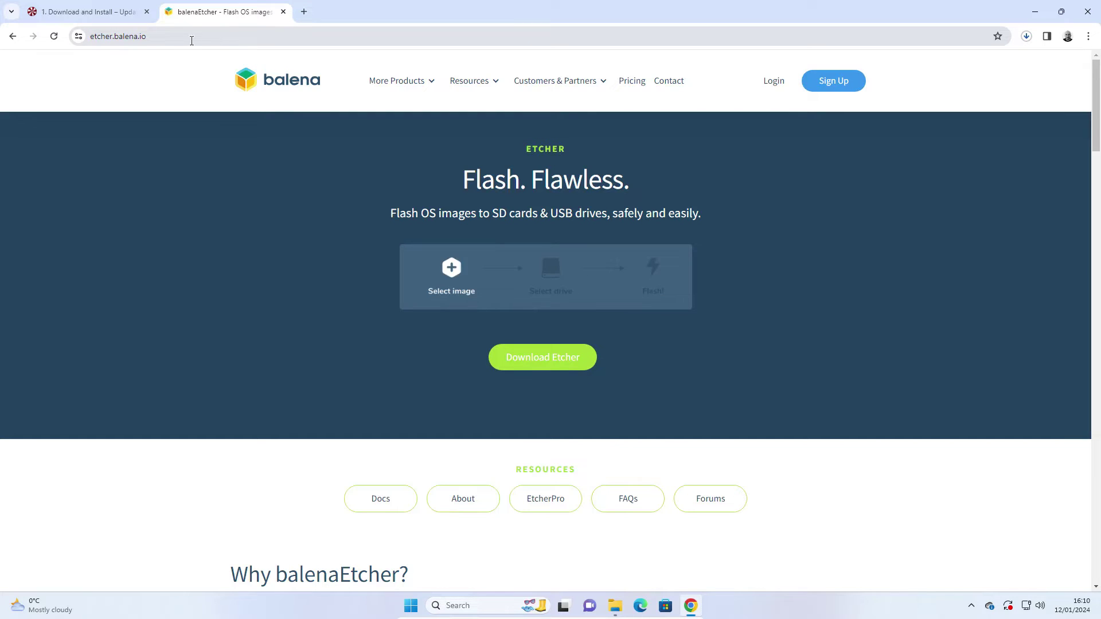
Start downloading the Etcher for Windows installer (1.18.11) and check its download progress
click(541, 360)
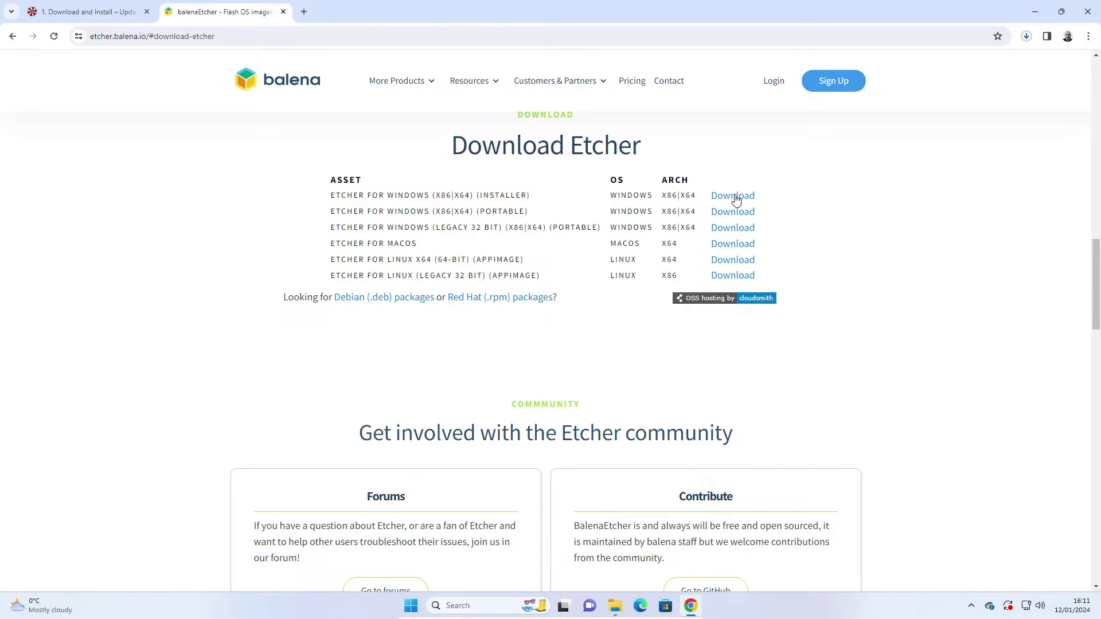
click(736, 198)
click(1027, 36)
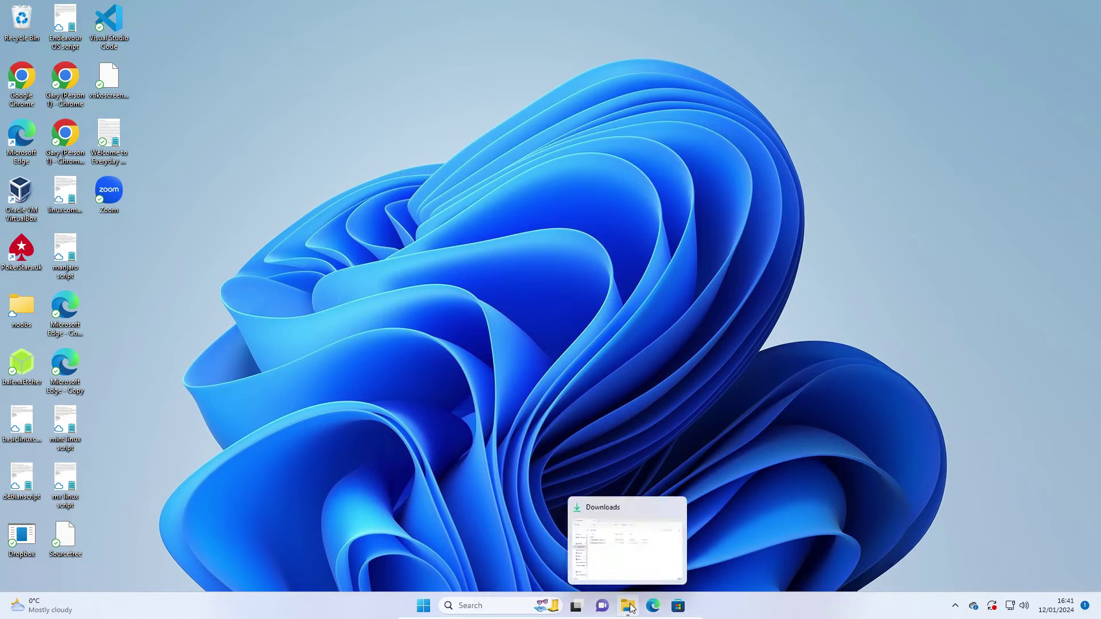
Launch balenaEtcher-Setup-1.18.11 from the Downloads folder
click(630, 606)
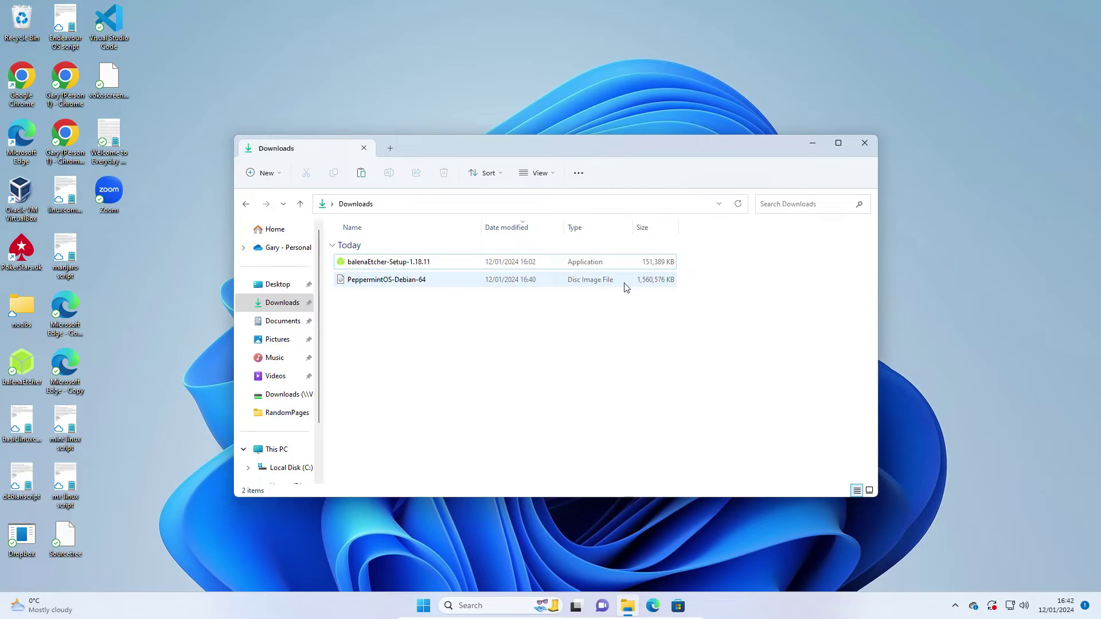
click(403, 263)
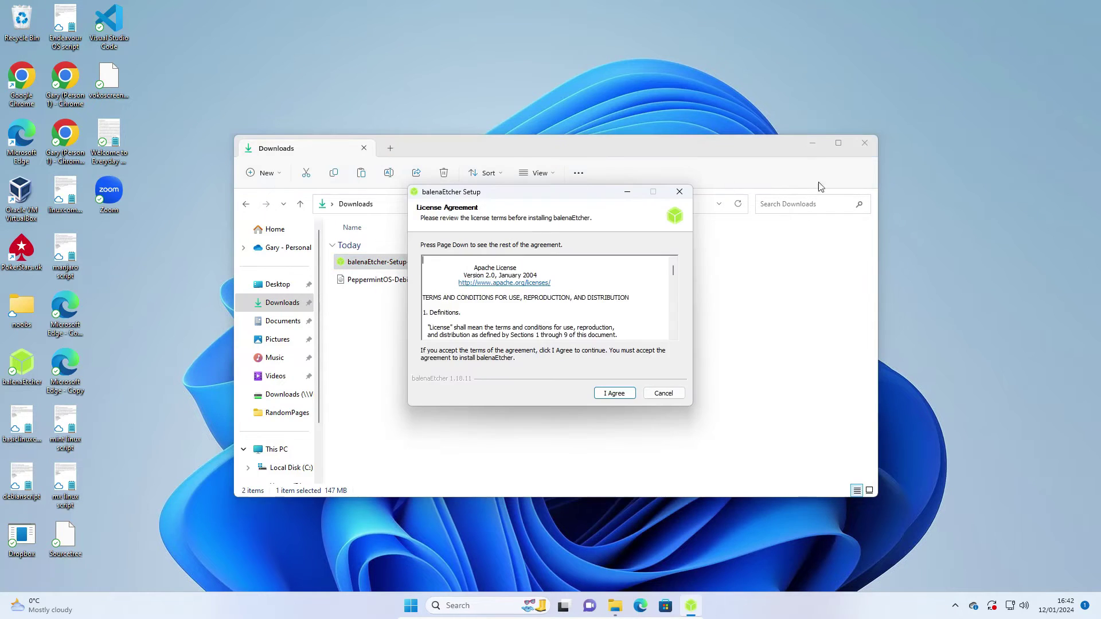
Close the Downloads window and accept the Apache licence to install balenaEtcher
click(870, 144)
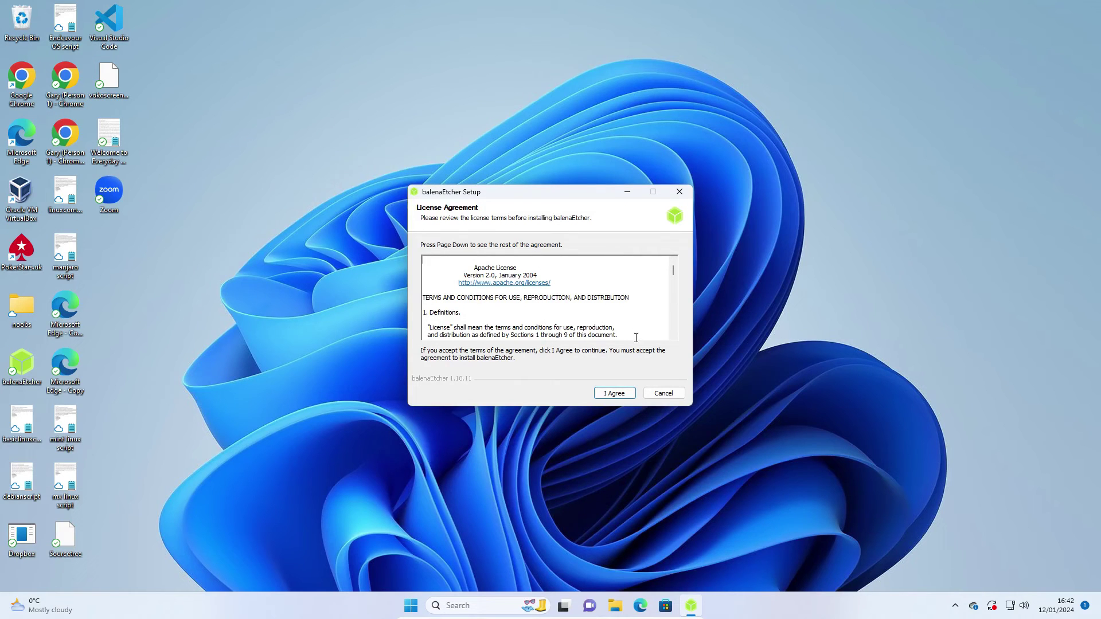
click(615, 396)
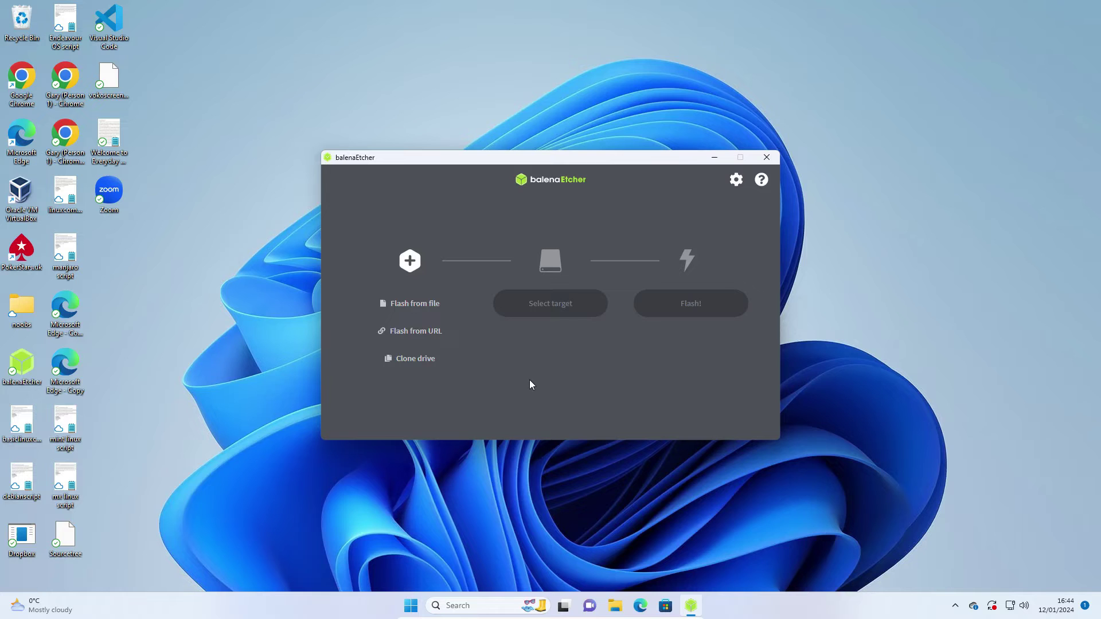
Select the PeppermintOS-Debian-64 image as the flash source
click(407, 304)
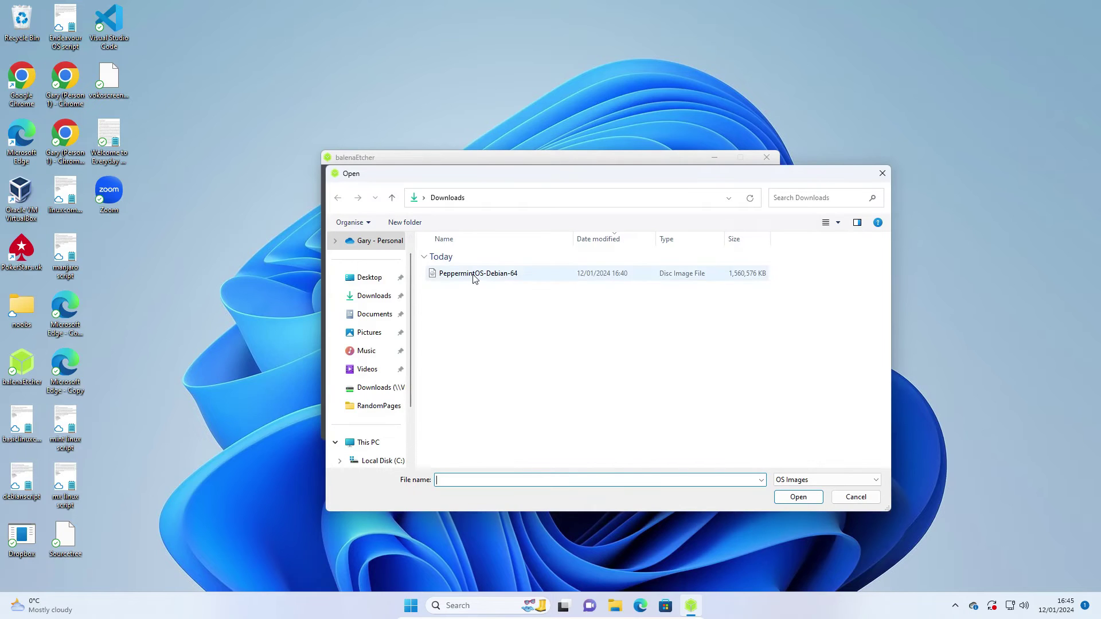
click(474, 275)
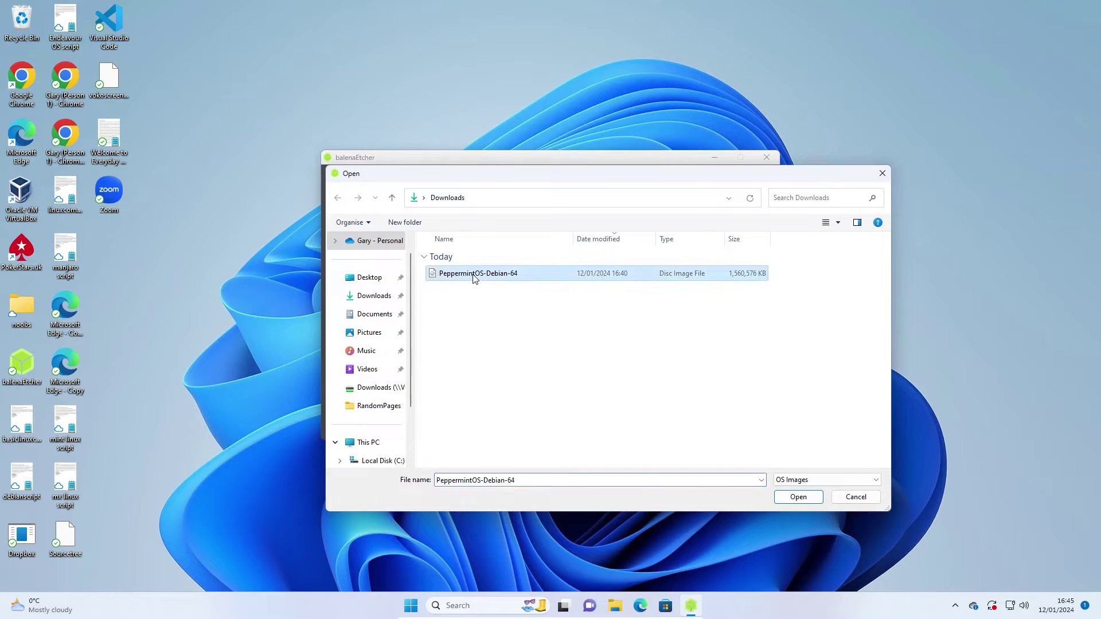
click(800, 498)
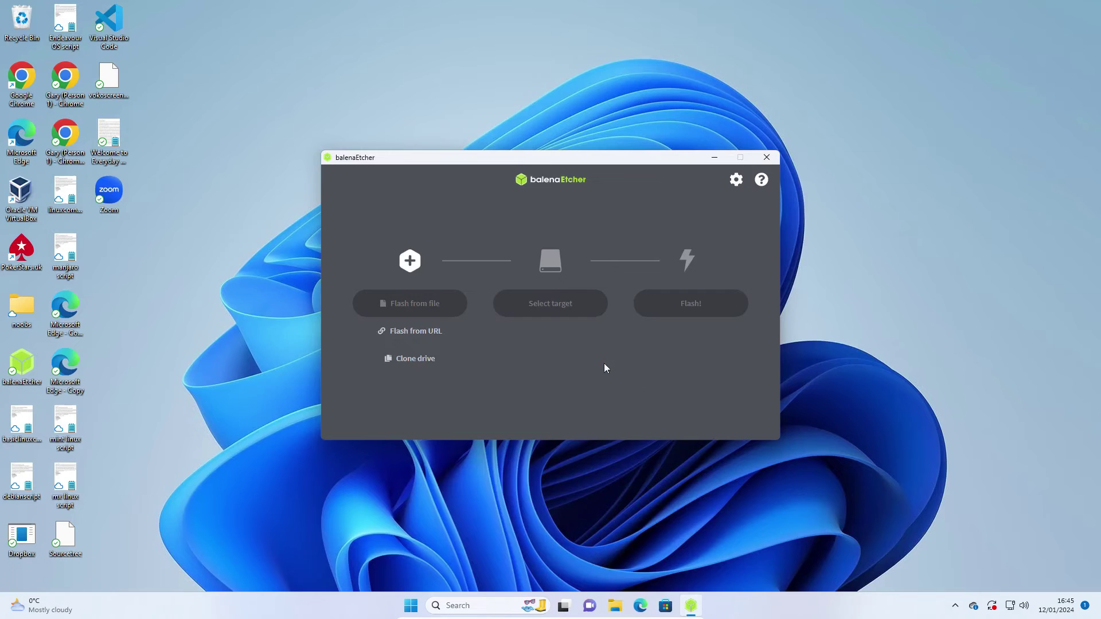
Choose the 16.1 GB PNY Transformer USB drive as target and start flashing
click(541, 309)
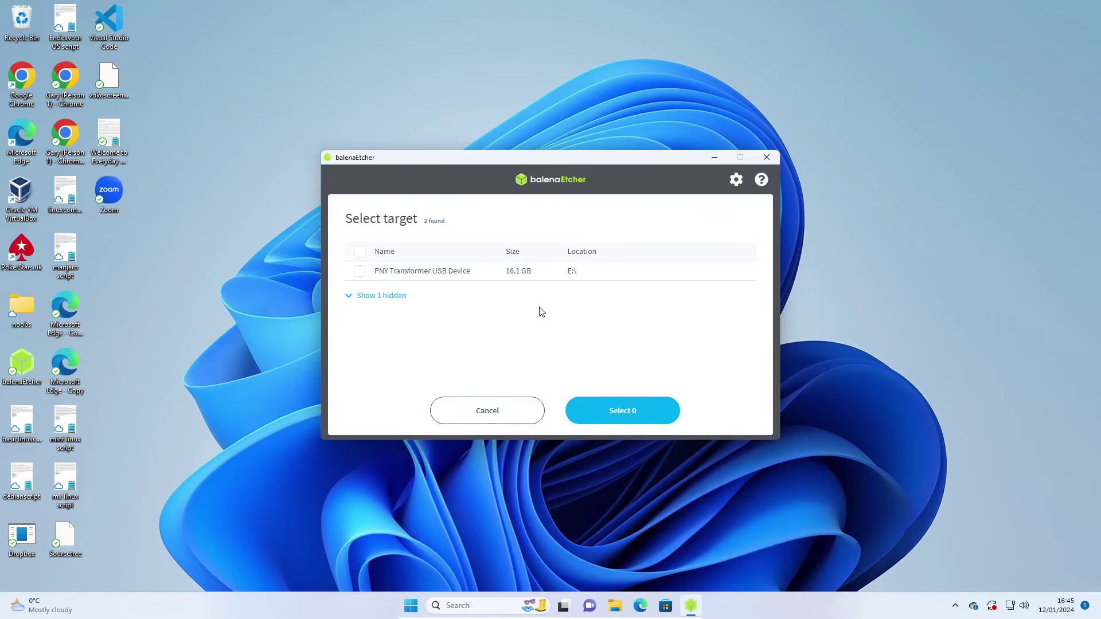
click(360, 271)
click(636, 411)
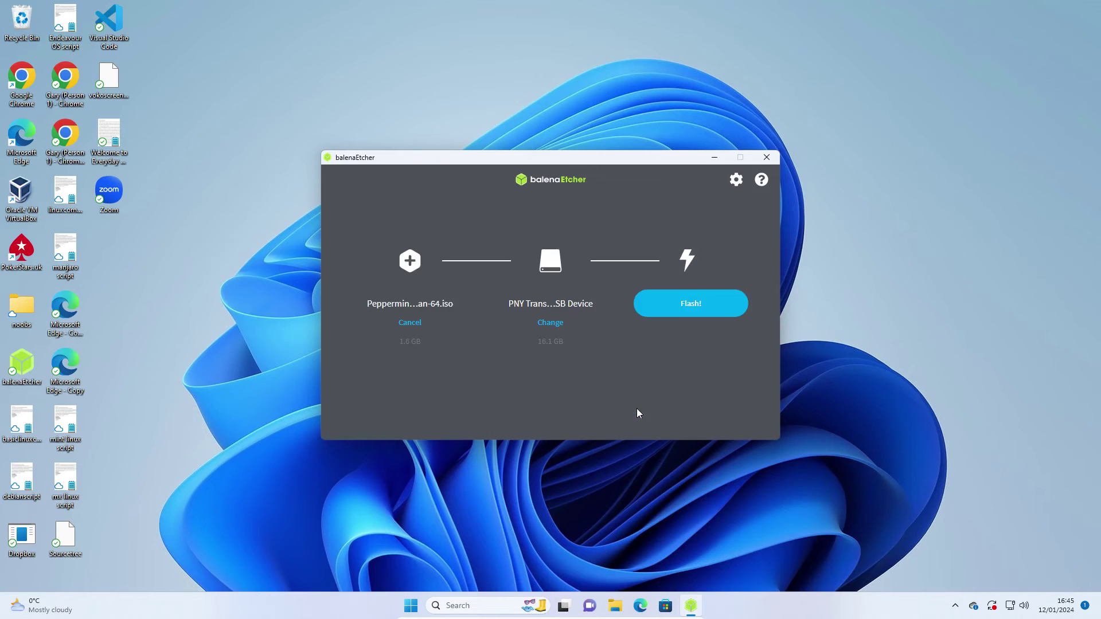
click(689, 315)
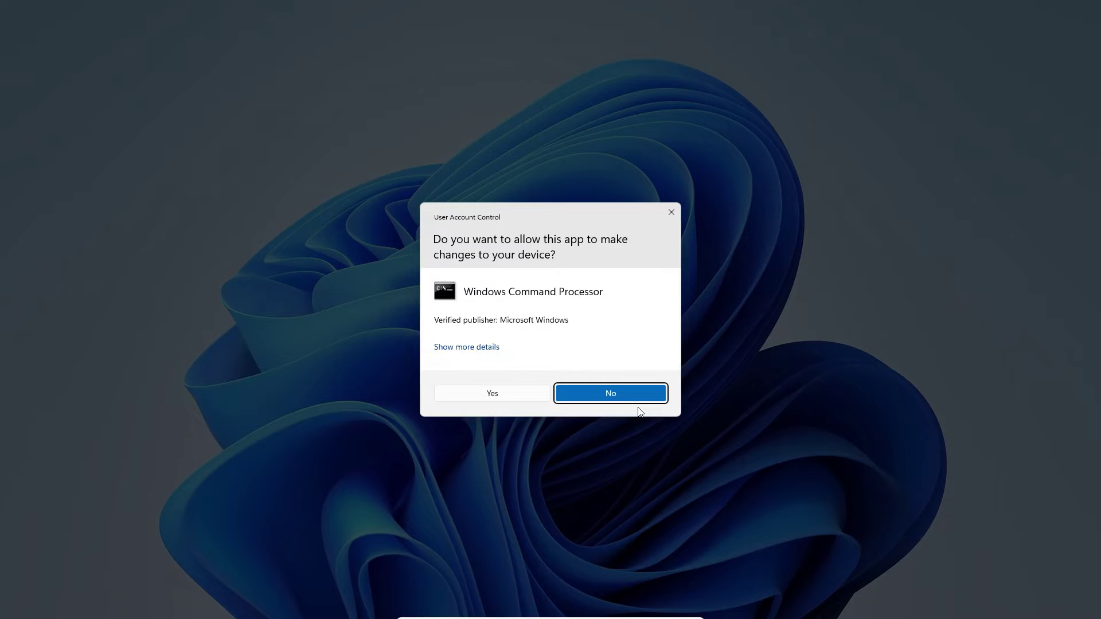
Approve the User Account Control prompt so Etcher writes the image to the USB drive
click(496, 394)
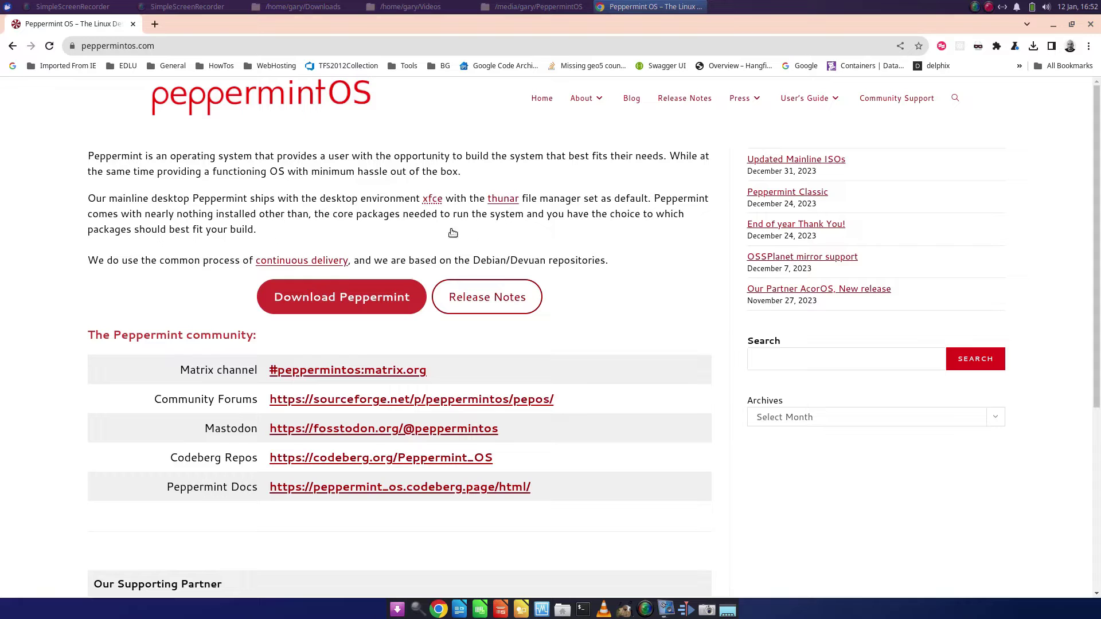
Download PeppermintOS-Debian-64.iso (1.5 GB) from SourceForge's 64-bit Debian link and confirm it started
click(367, 297)
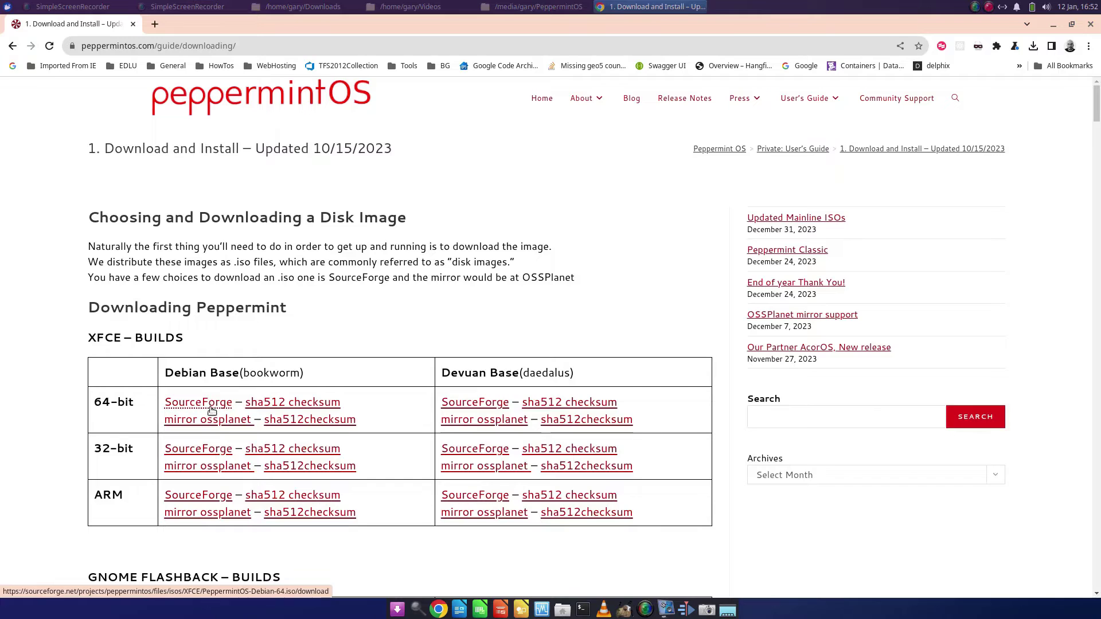
click(210, 403)
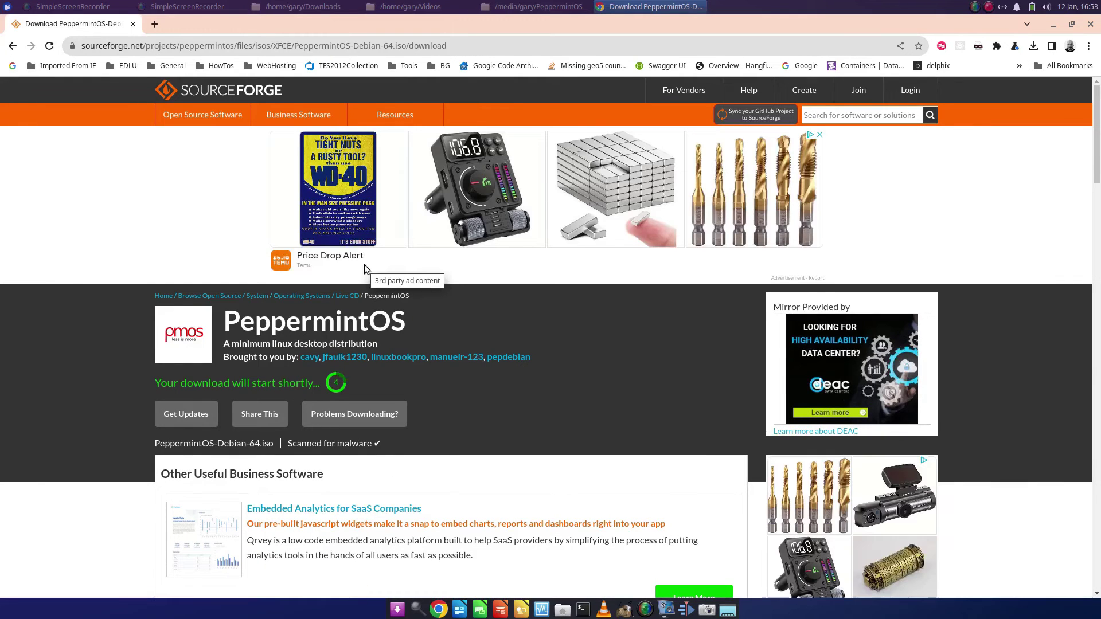
click(1036, 47)
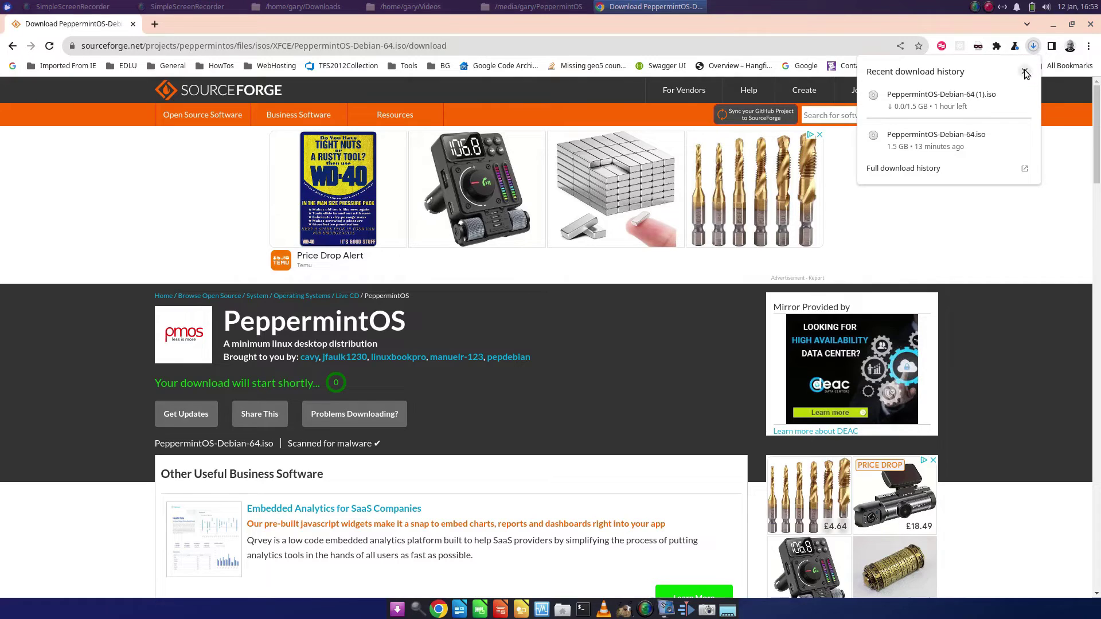
click(1024, 72)
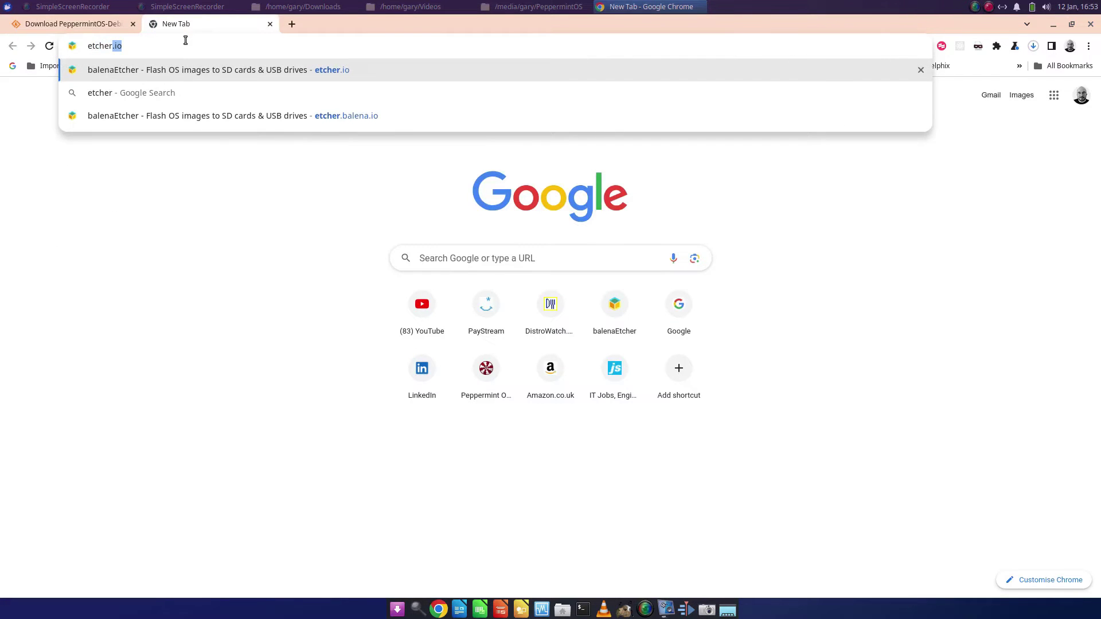
Load etcher.io and download balenaEtcher-1.18.11-x64.AppImage for Linux, checking its progress
key(Return)
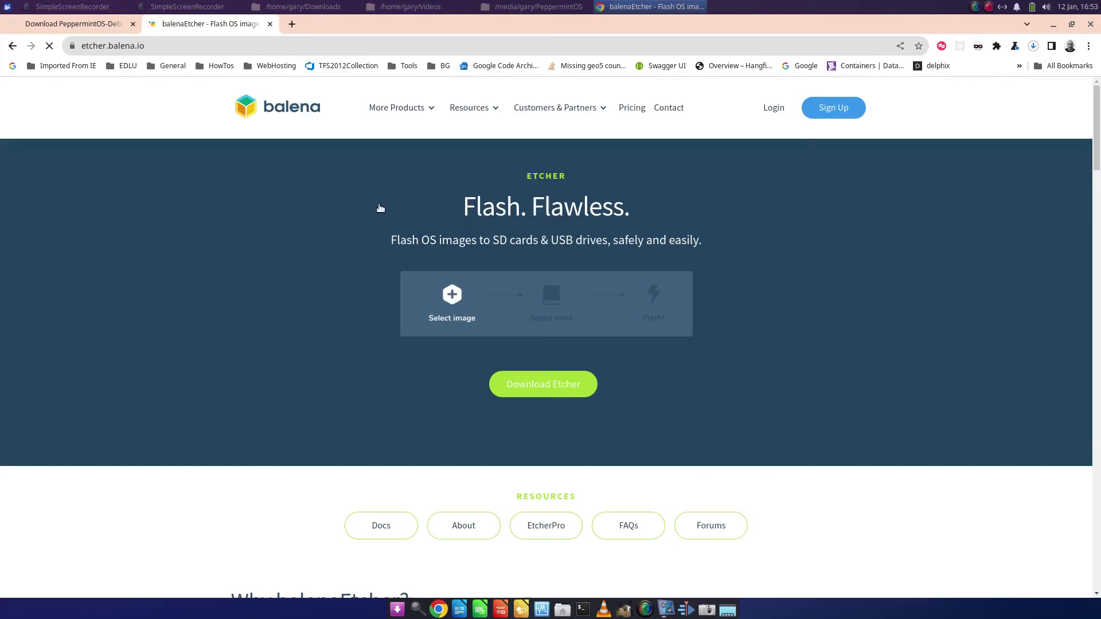
click(566, 390)
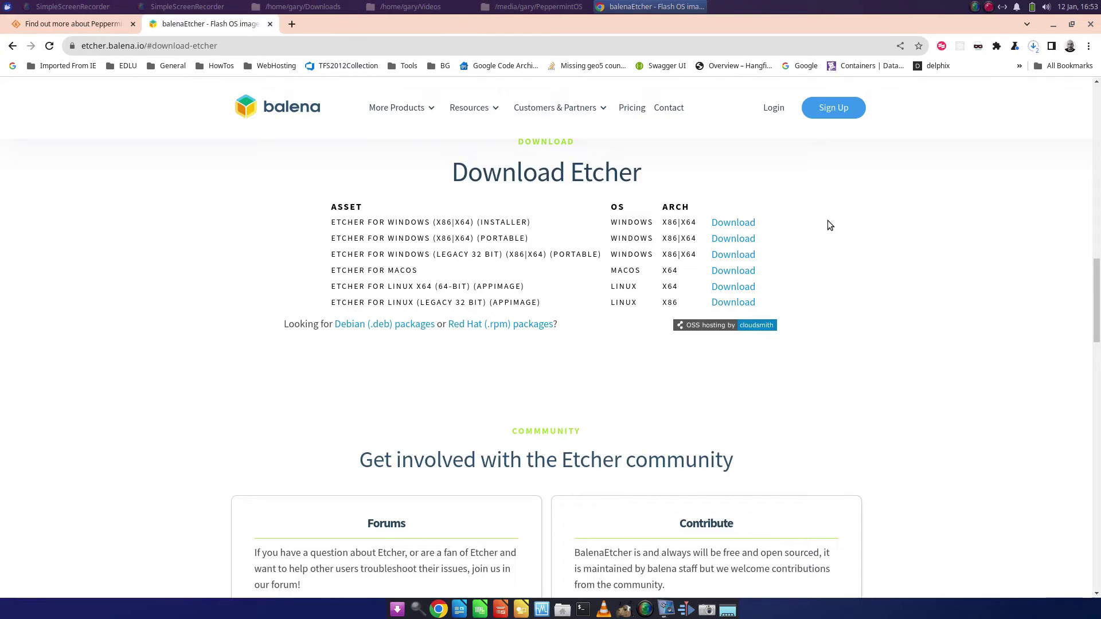
click(1034, 47)
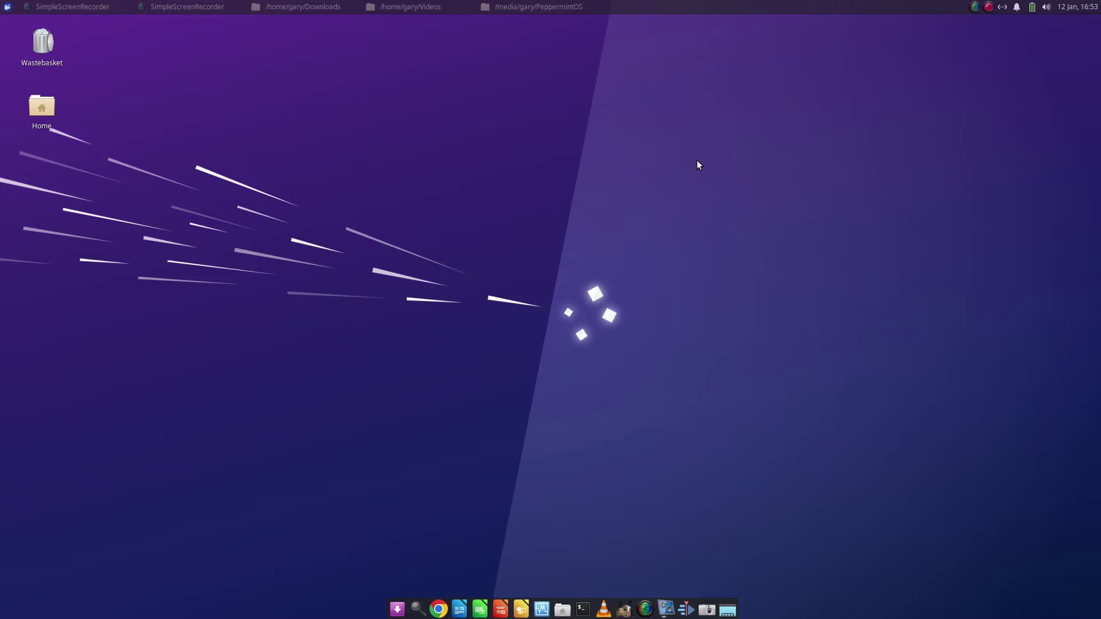
Enable 'Allow this file to run as a program' for balenaEtcher-1.18.11-x64.AppImage in Home > Downloads
click(563, 611)
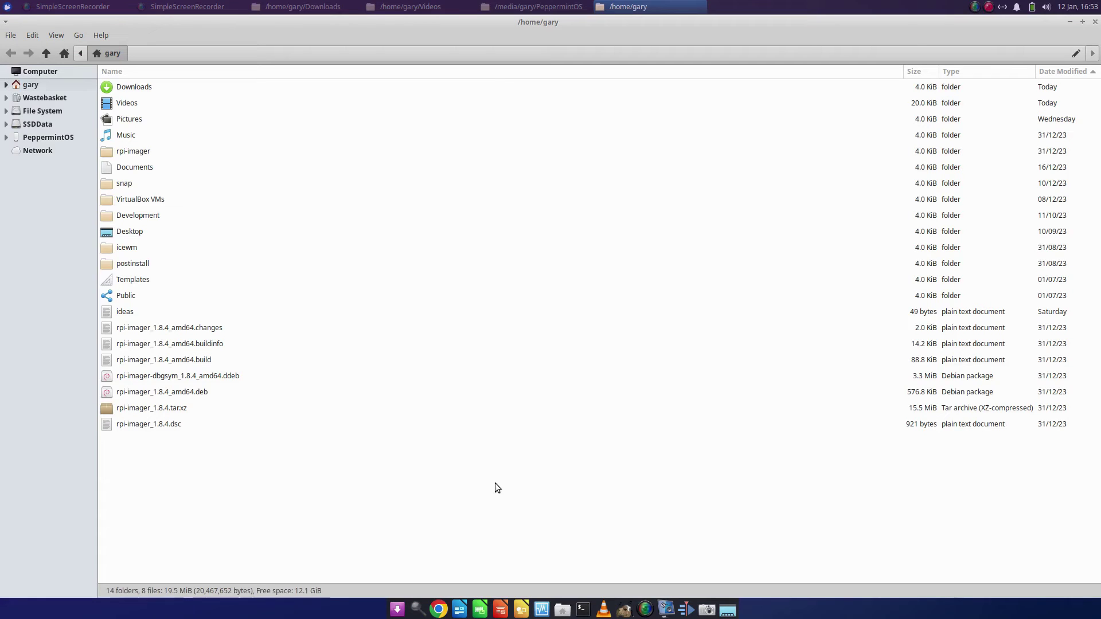
double_click(143, 90)
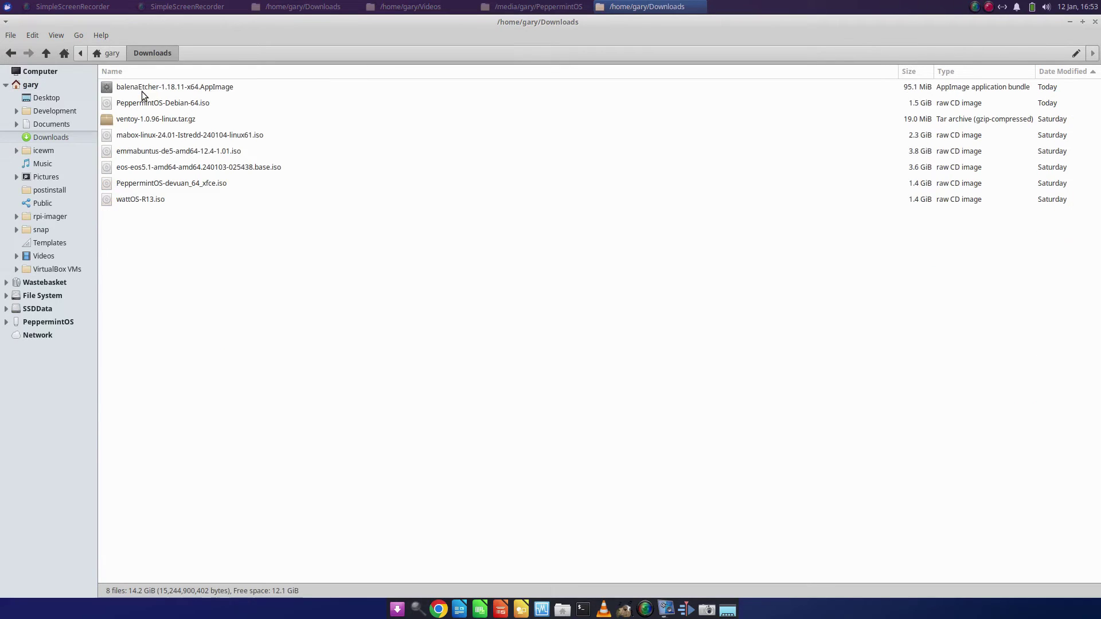
click(216, 90)
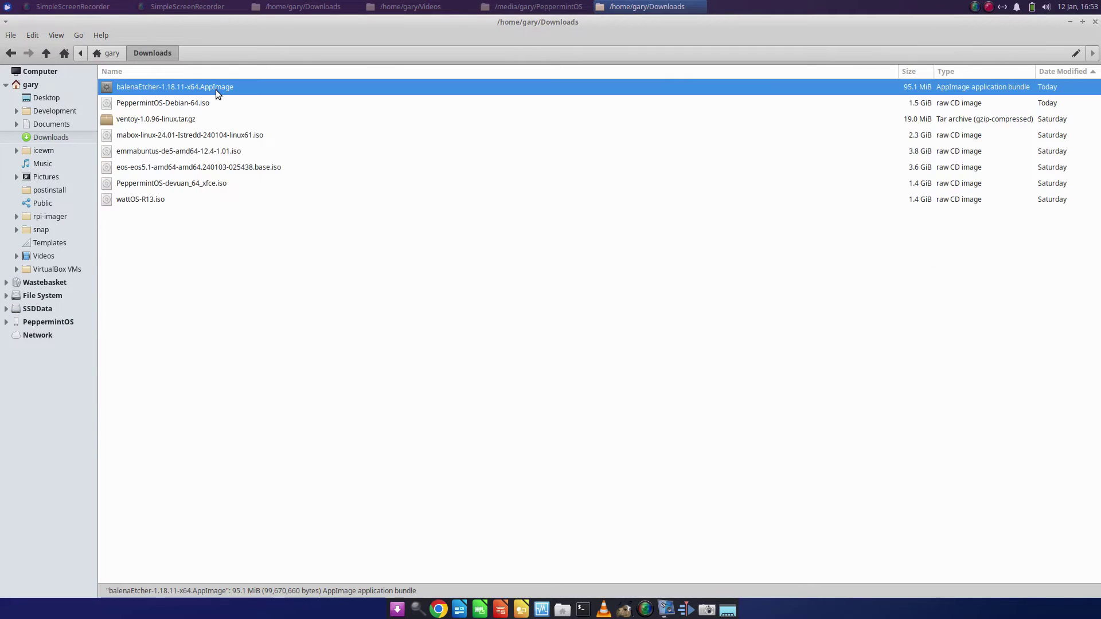
right_click(216, 90)
click(266, 228)
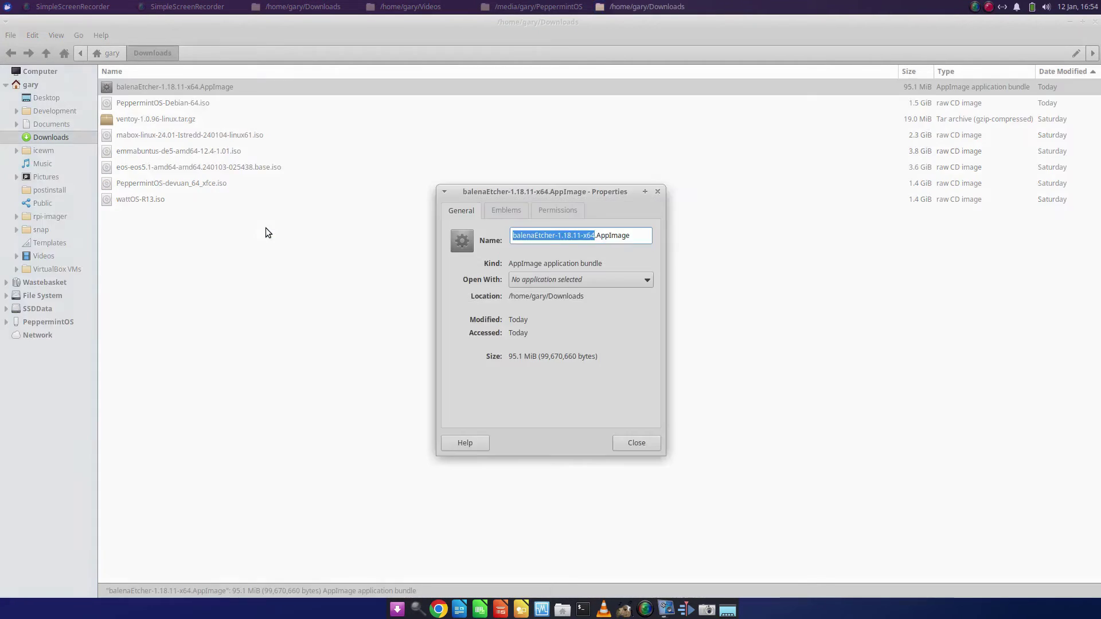
click(565, 212)
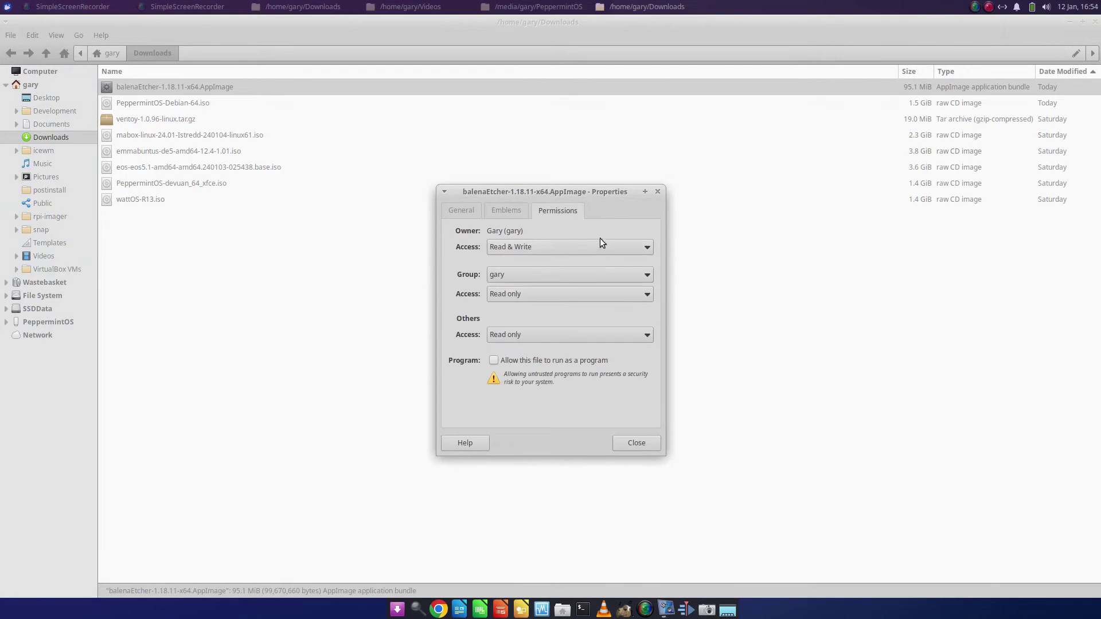
click(495, 360)
click(652, 444)
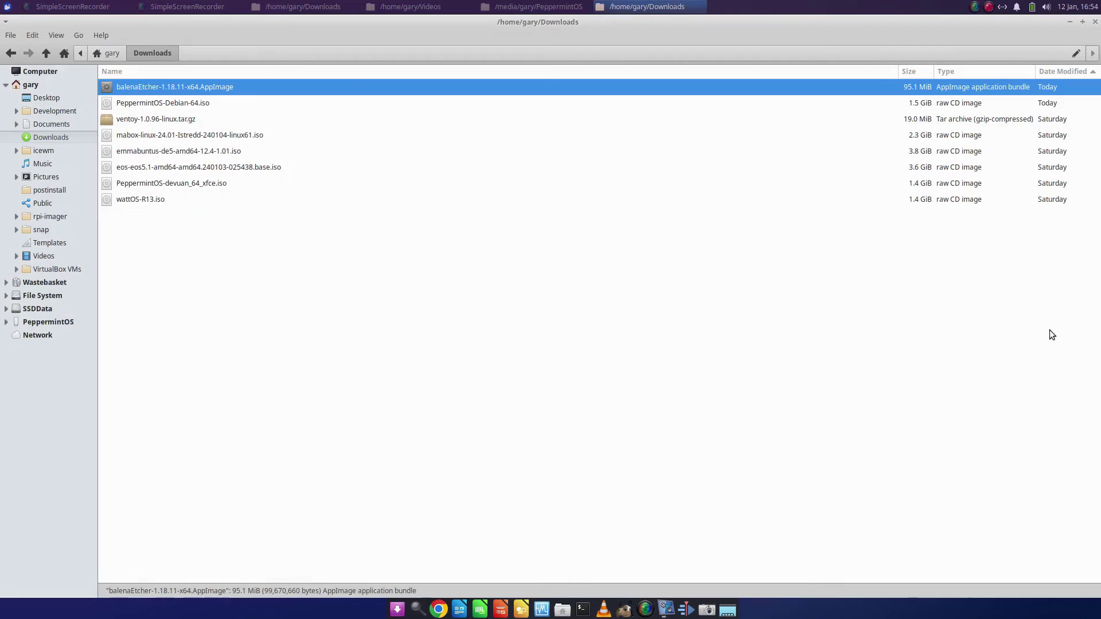
Close the file manager, then in a terminal run cd Downloads and ls
click(1095, 23)
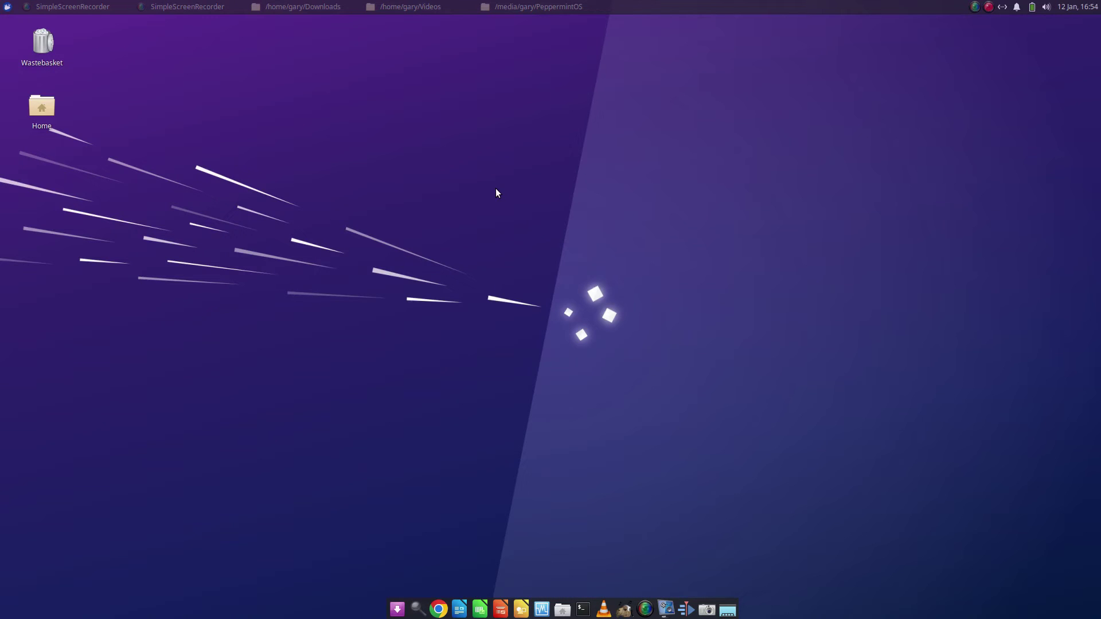
click(583, 609)
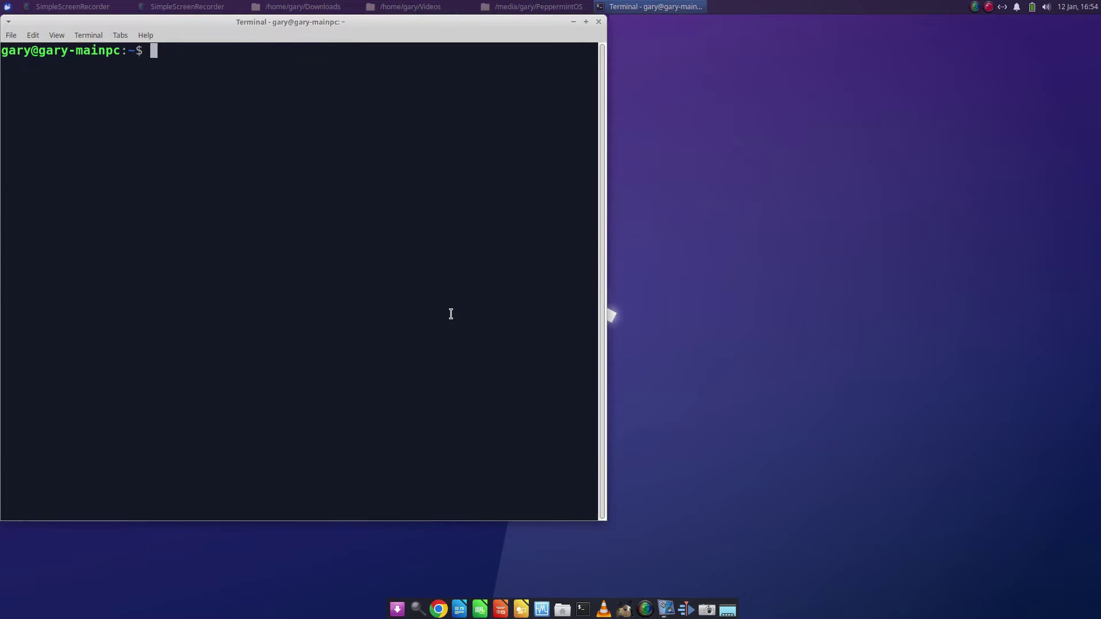
text(cd Downloads)
key(Return)
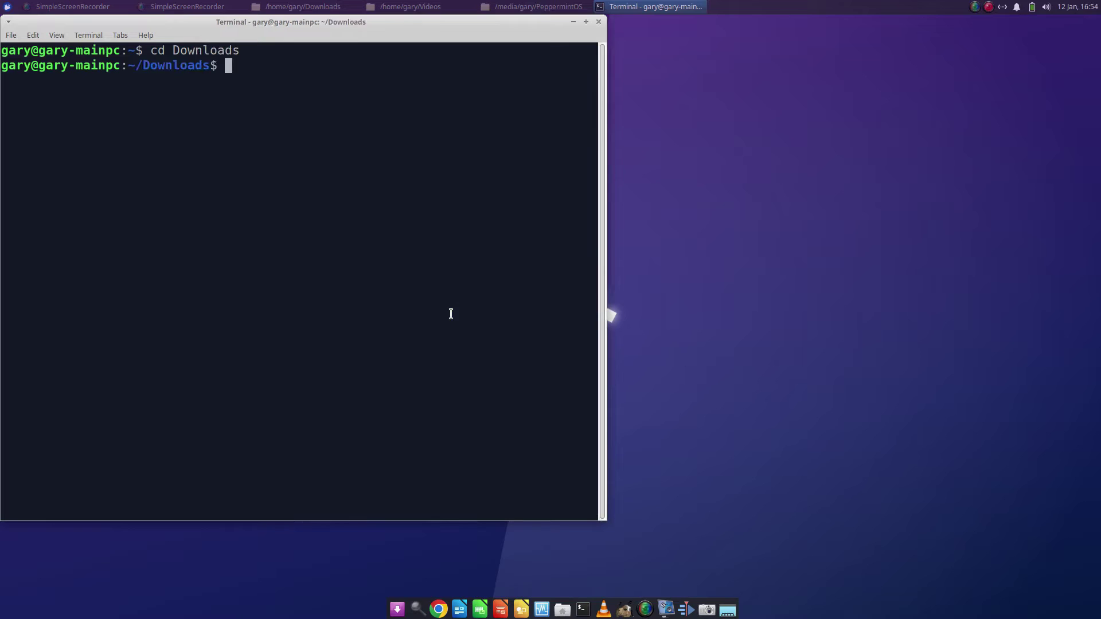
text(ls)
key(Return)
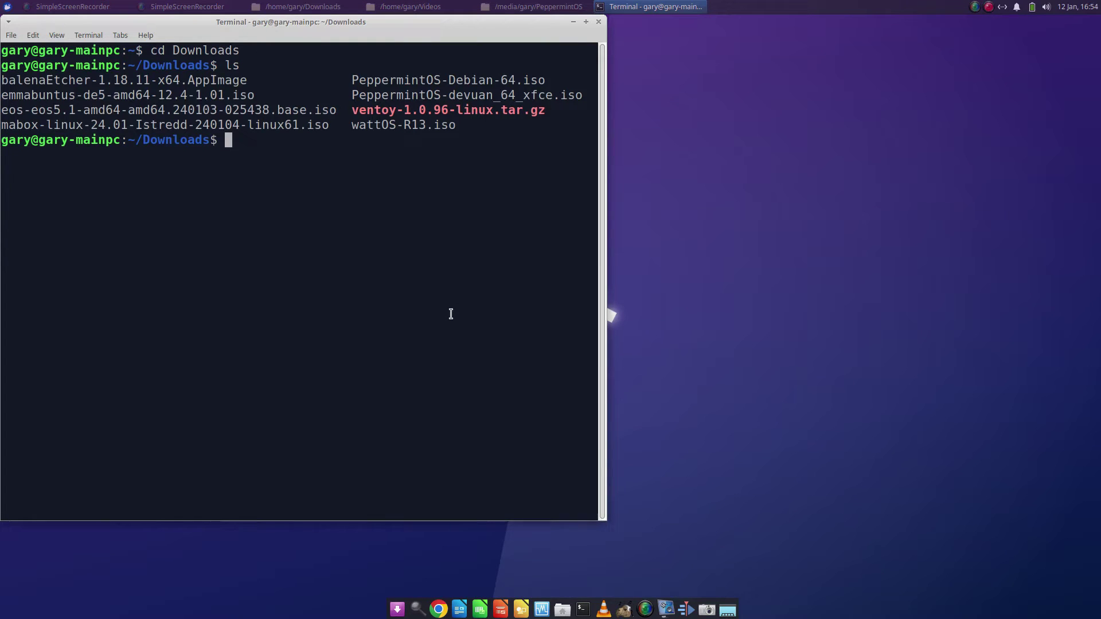
Run sudo chmod +x on balenaEtcher-1.18.11-x64.AppImage, then close the terminal
text(sudo chmod +x)
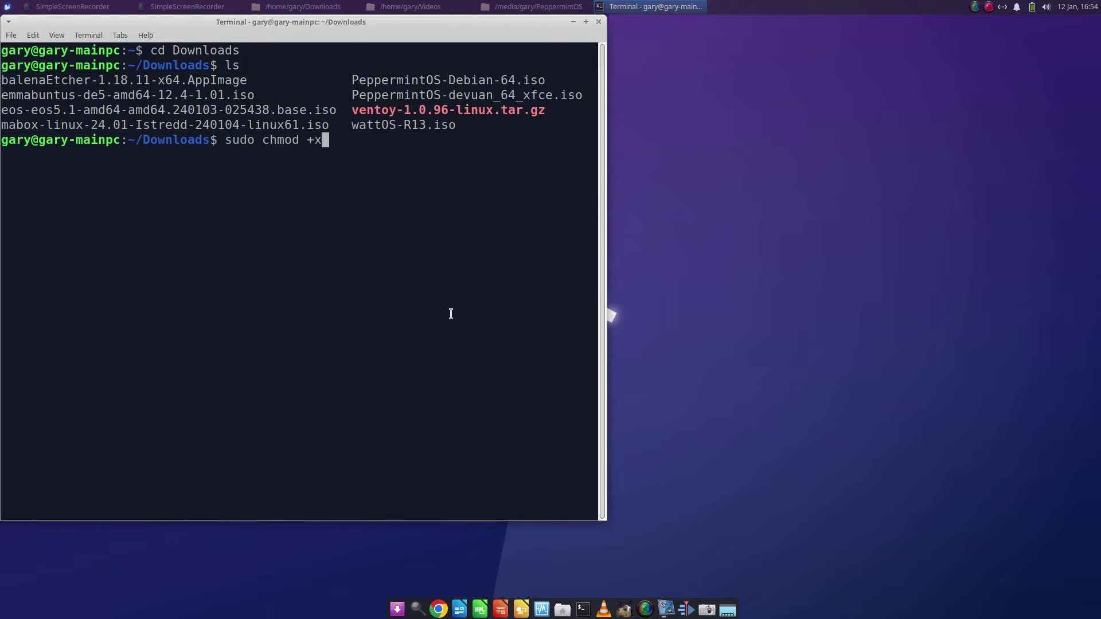
scroll(360, 181, down, 1)
drag(253, 68, 2, 67)
right_click(15, 68)
click(50, 109)
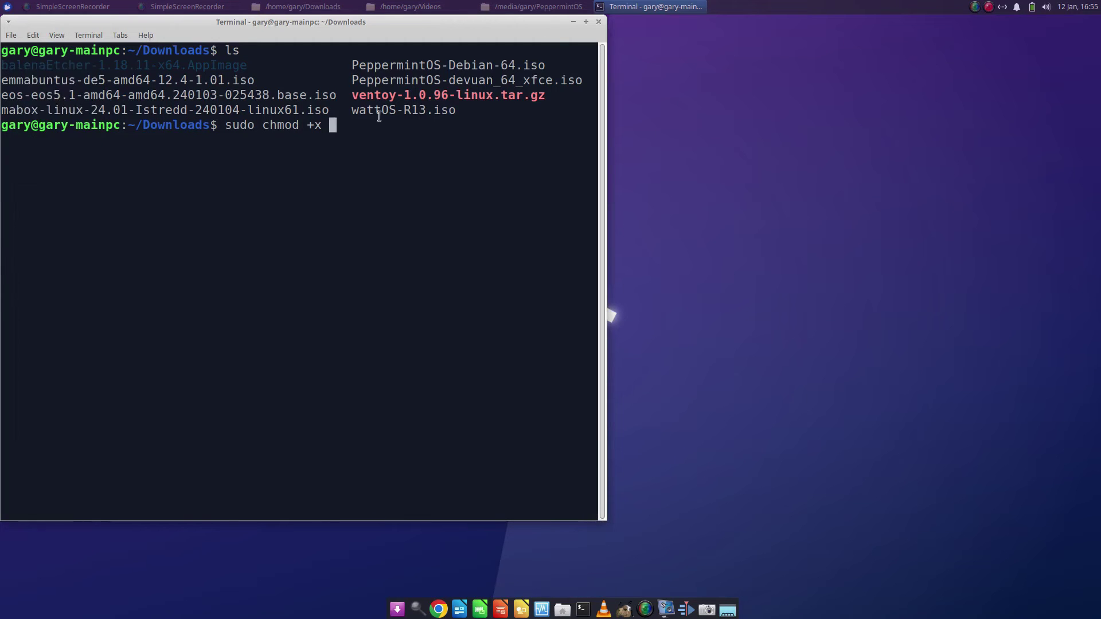
right_click(333, 127)
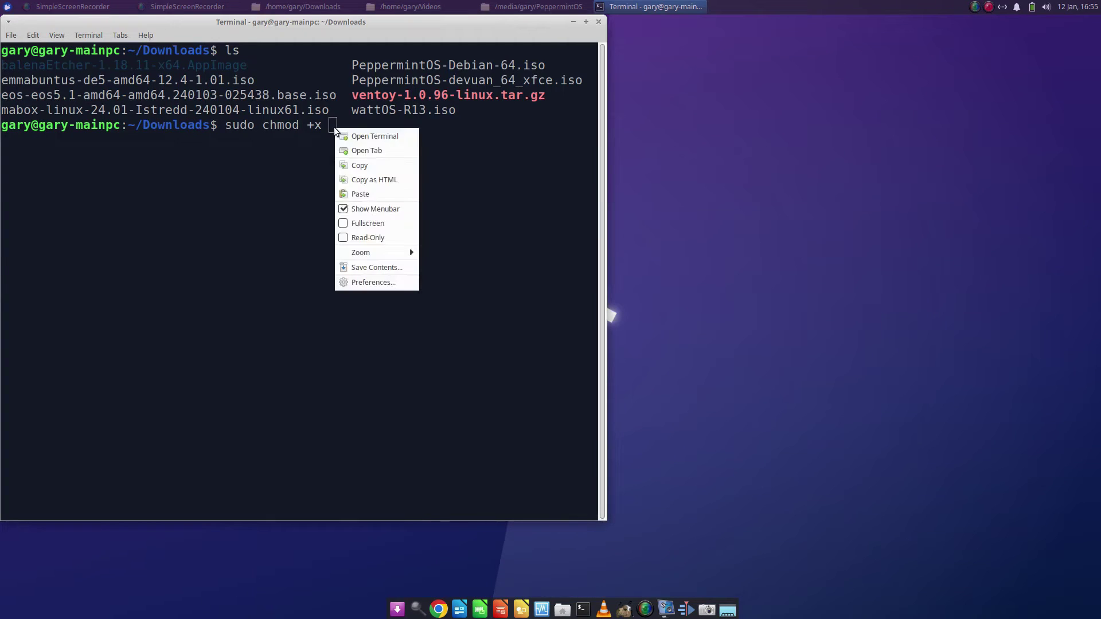
click(360, 194)
key(Return)
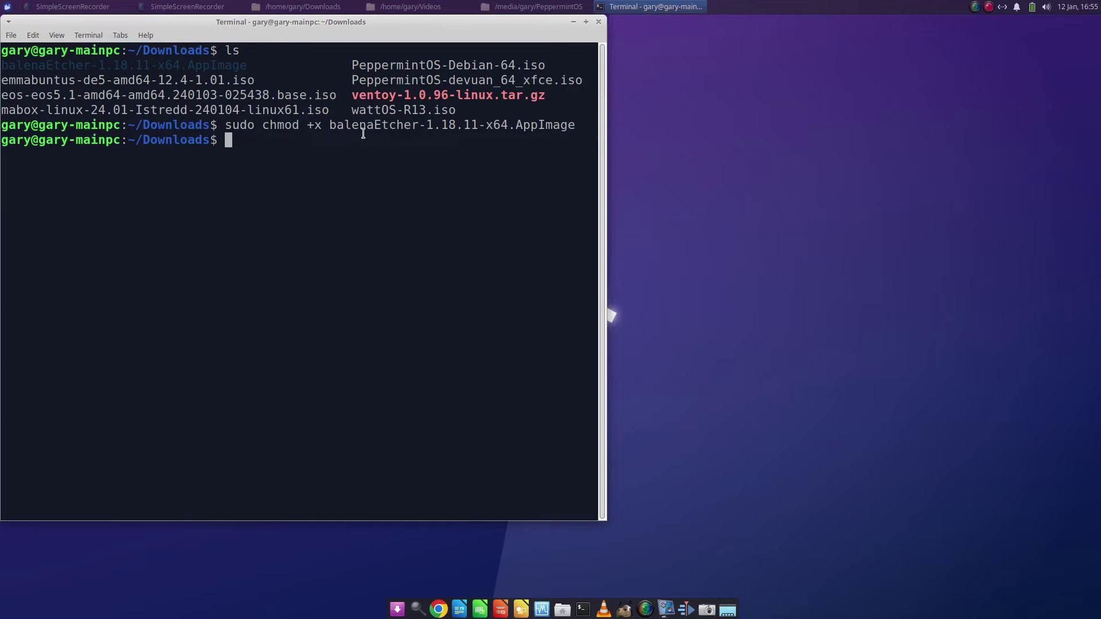
click(591, 22)
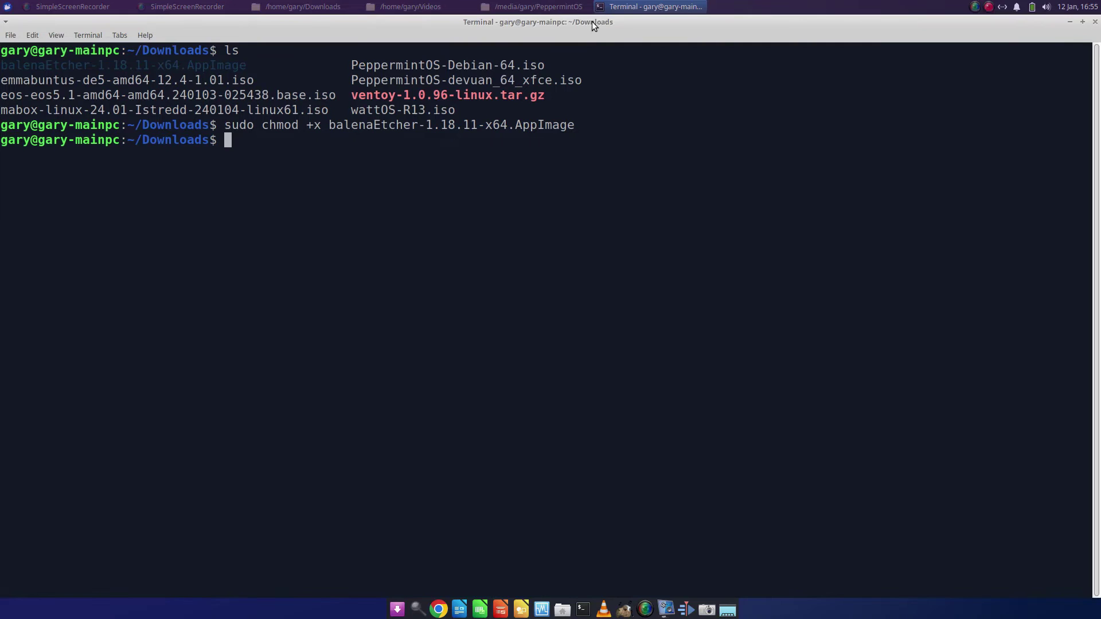
click(1095, 22)
Launch balenaEtcher-1.18.11-x64.AppImage from the Downloads folder in the Home file manager
click(563, 610)
double_click(122, 88)
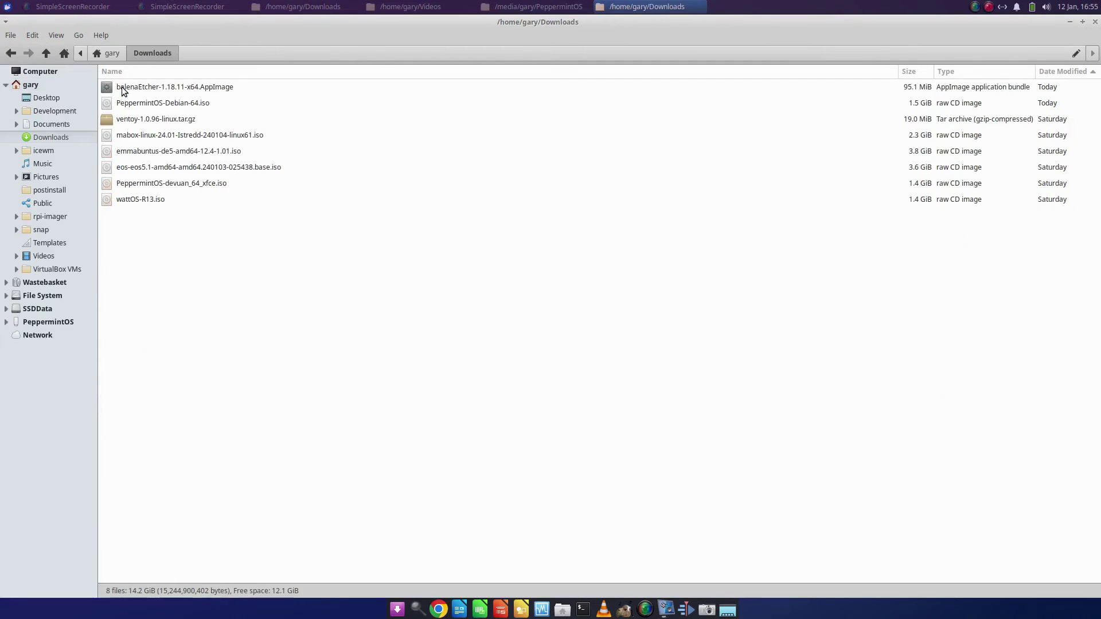
click(191, 87)
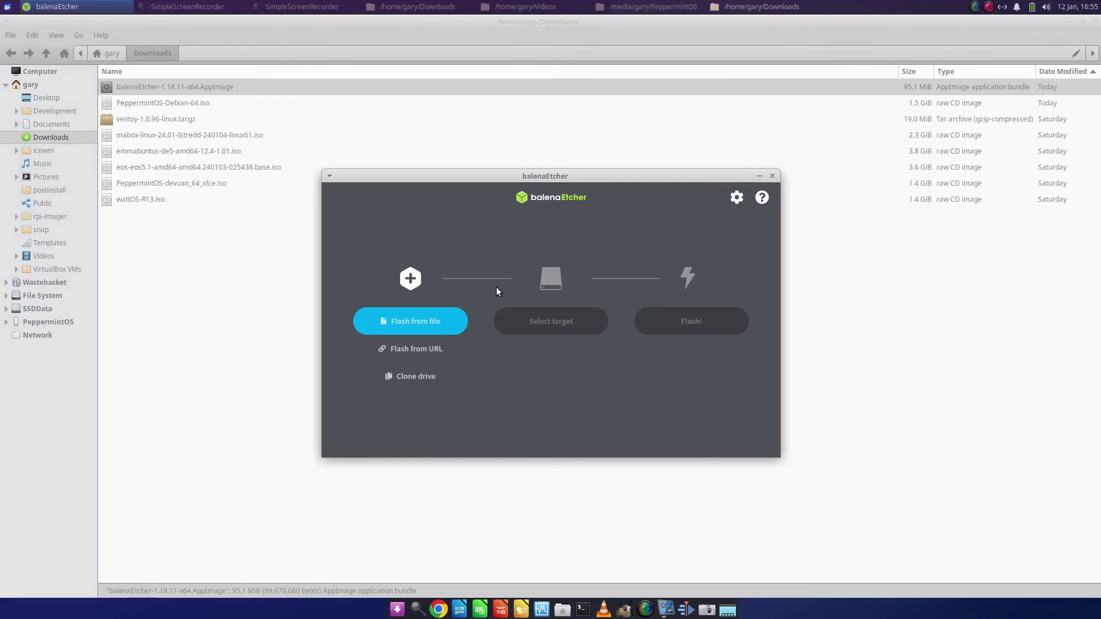
Close the file manager and choose PeppermintOS-Debian-64.iso as the image to flash
click(1093, 22)
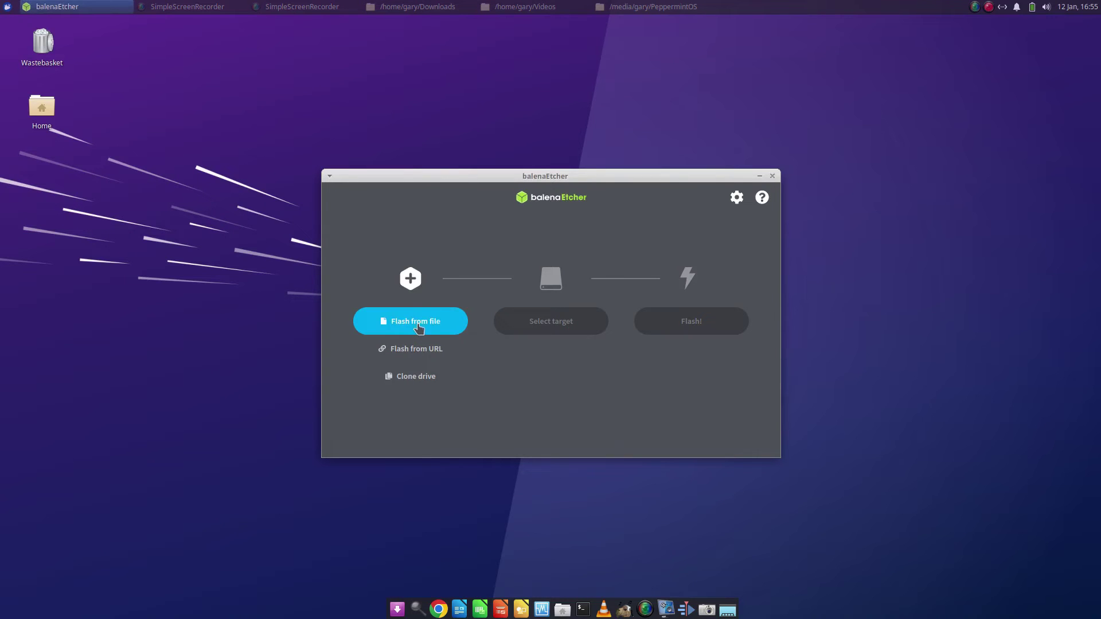
click(418, 326)
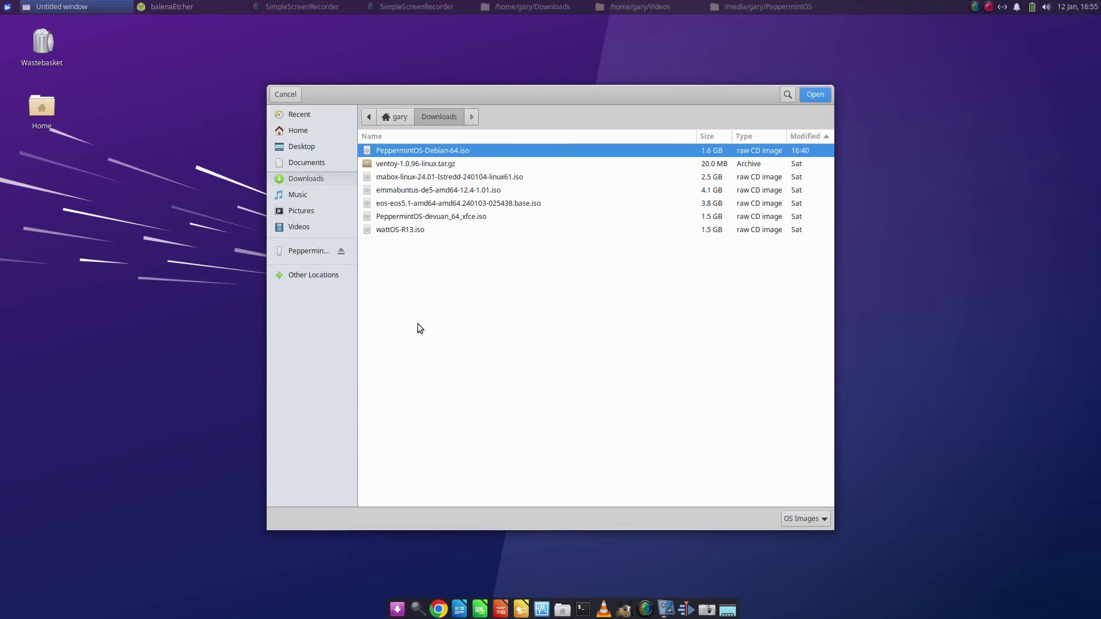
double_click(443, 151)
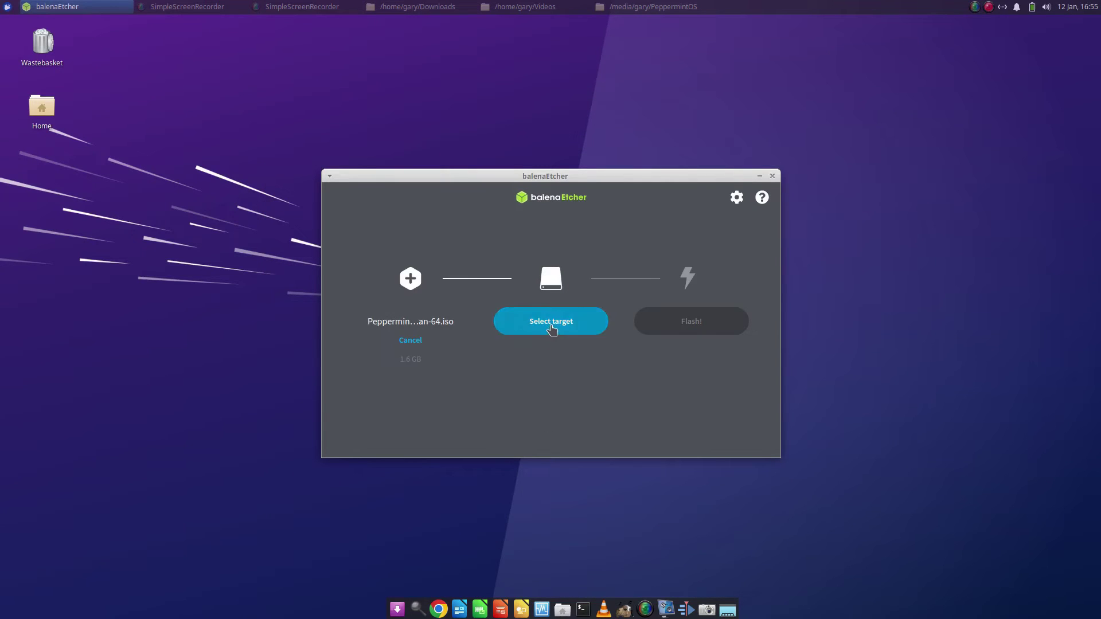
Select the 16.1 GB PeppermintOS USB drive as the flash target
click(551, 327)
click(360, 296)
click(593, 429)
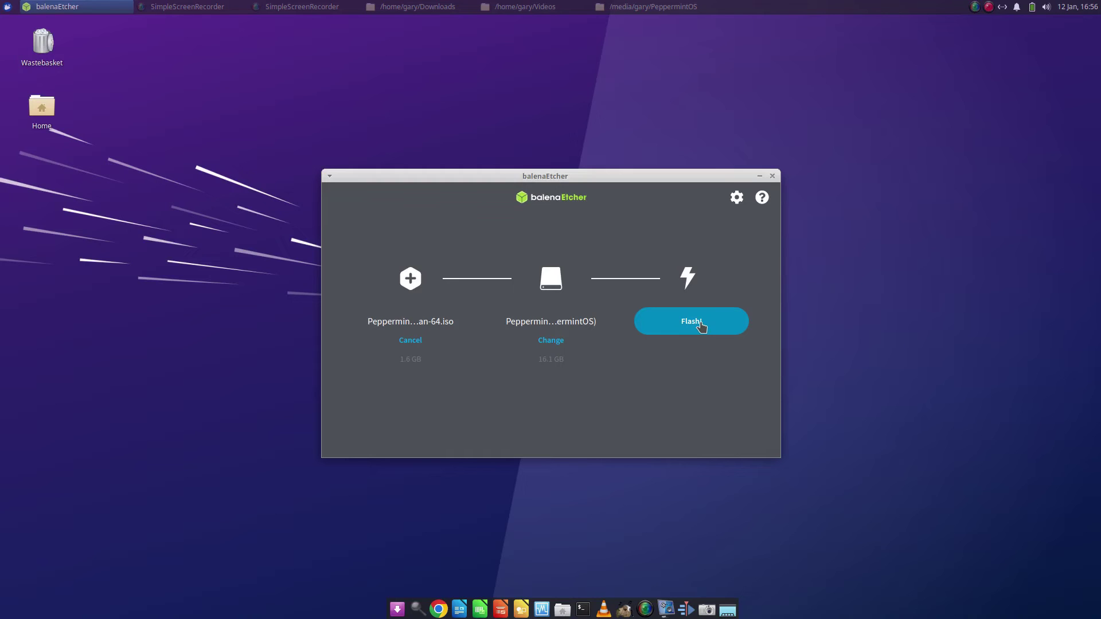
Start flashing PeppermintOS-Debian-64.iso to the USB drive, authorising with the account password
click(700, 323)
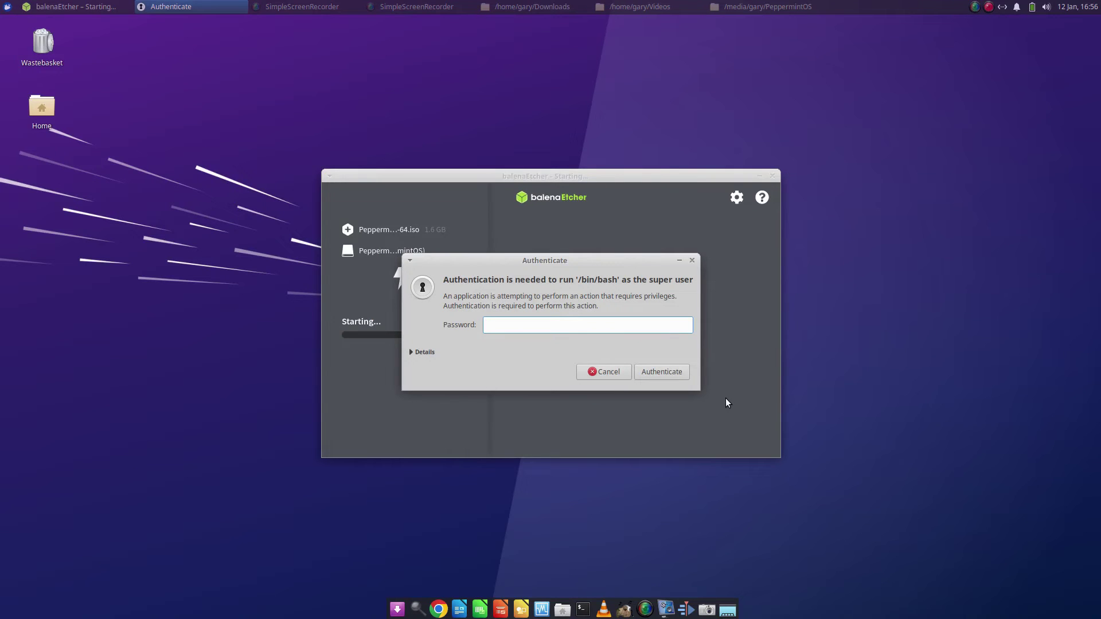
text(••••••••••)
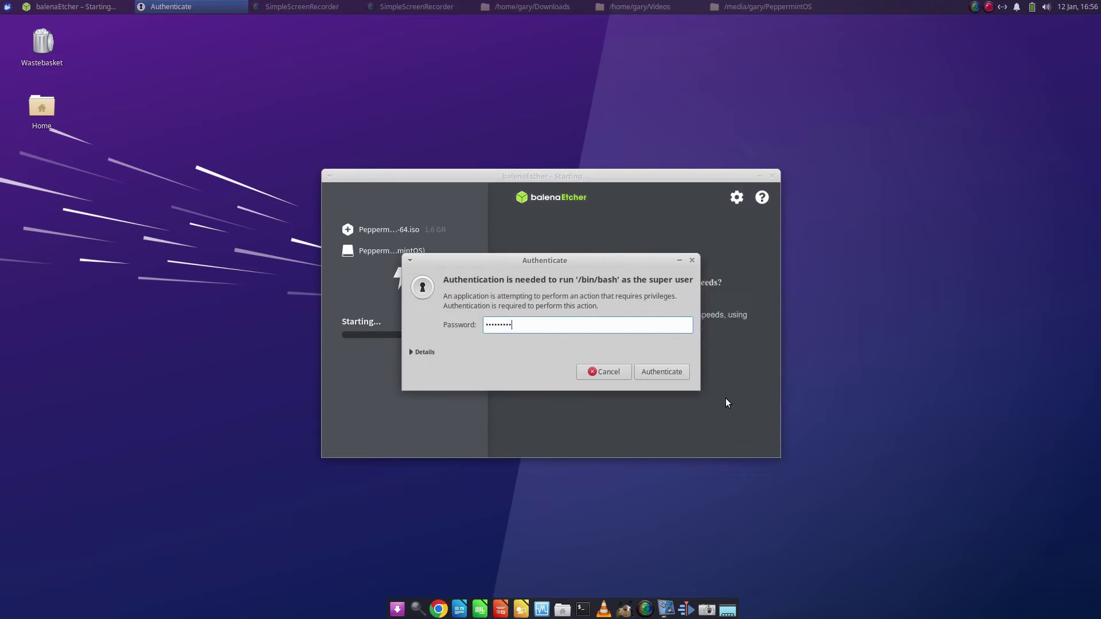
key(Return)
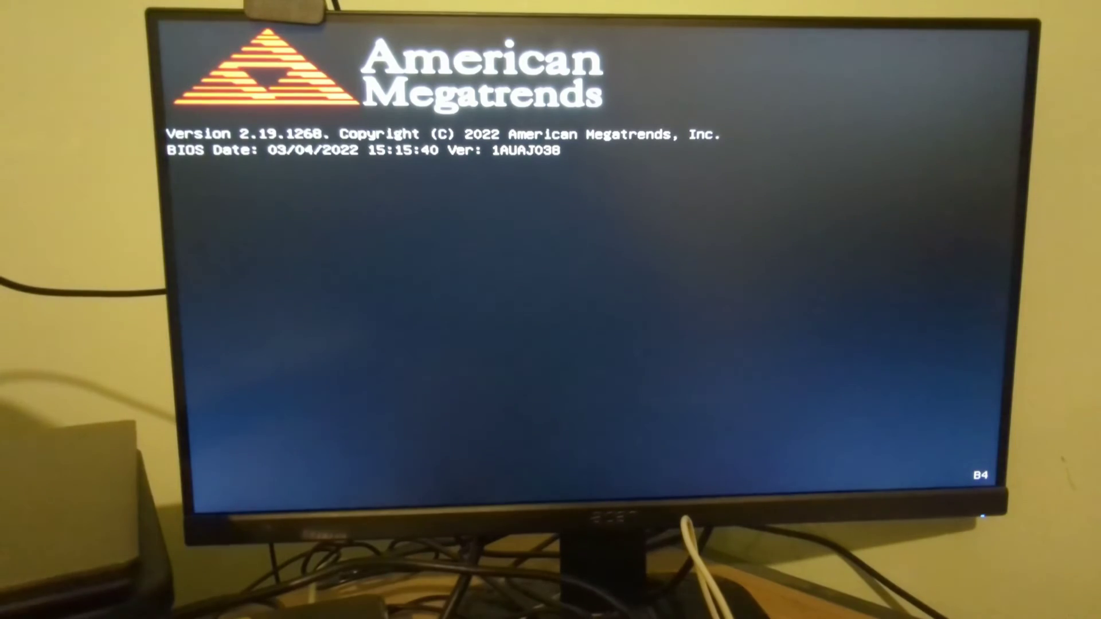
Open the BIOS boot menu and choose the PNY Transformer 1100 USB drive to boot
key(F7)
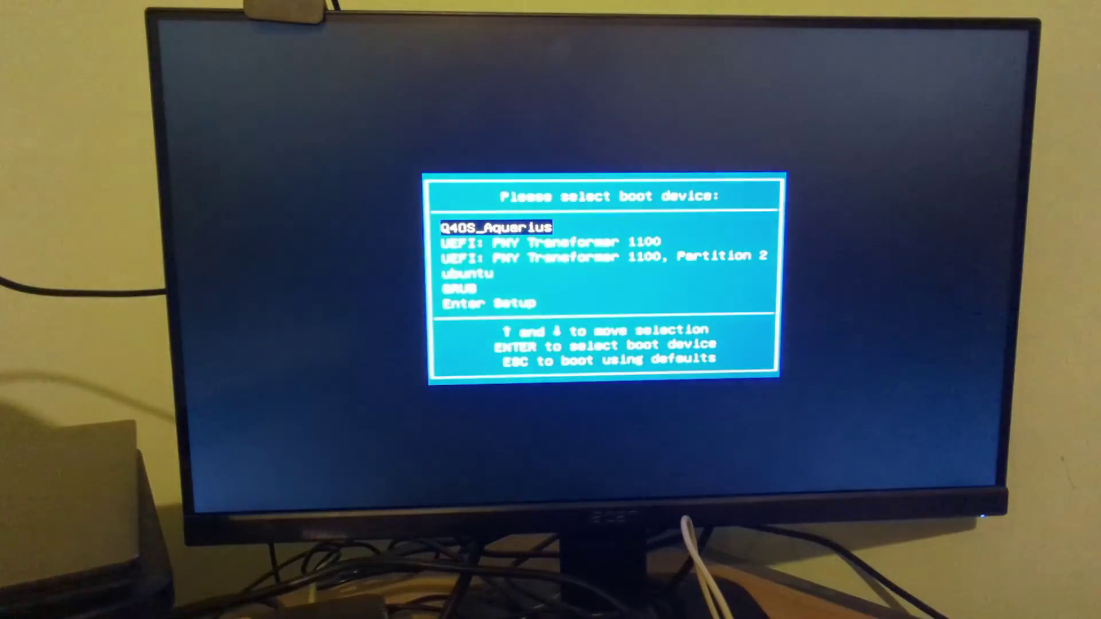
key(Down)
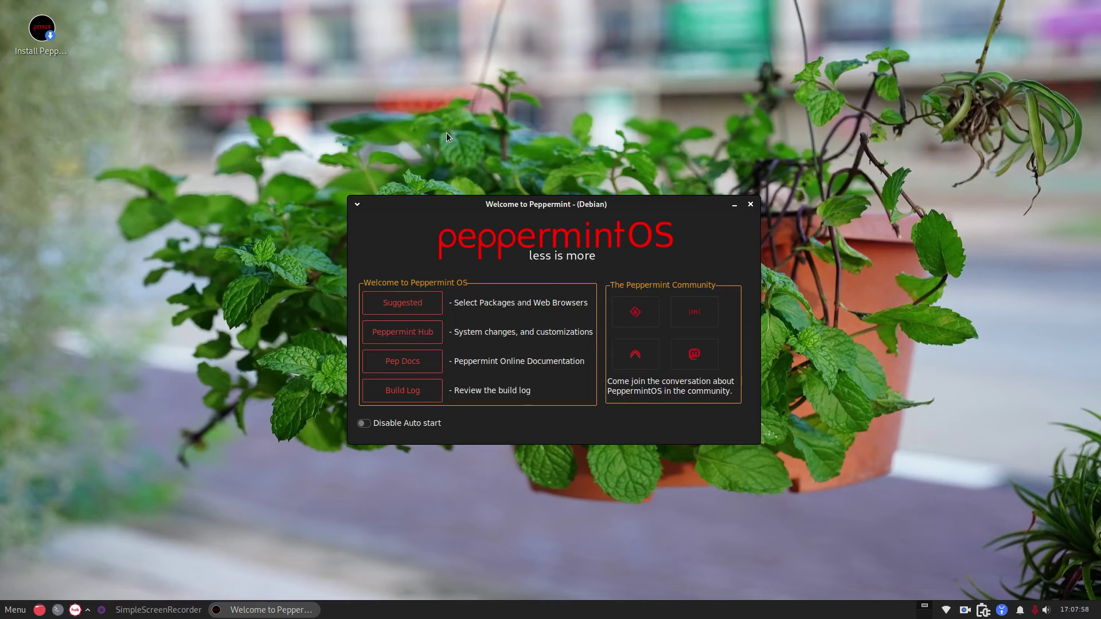
click(25, 616)
click(23, 613)
click(948, 613)
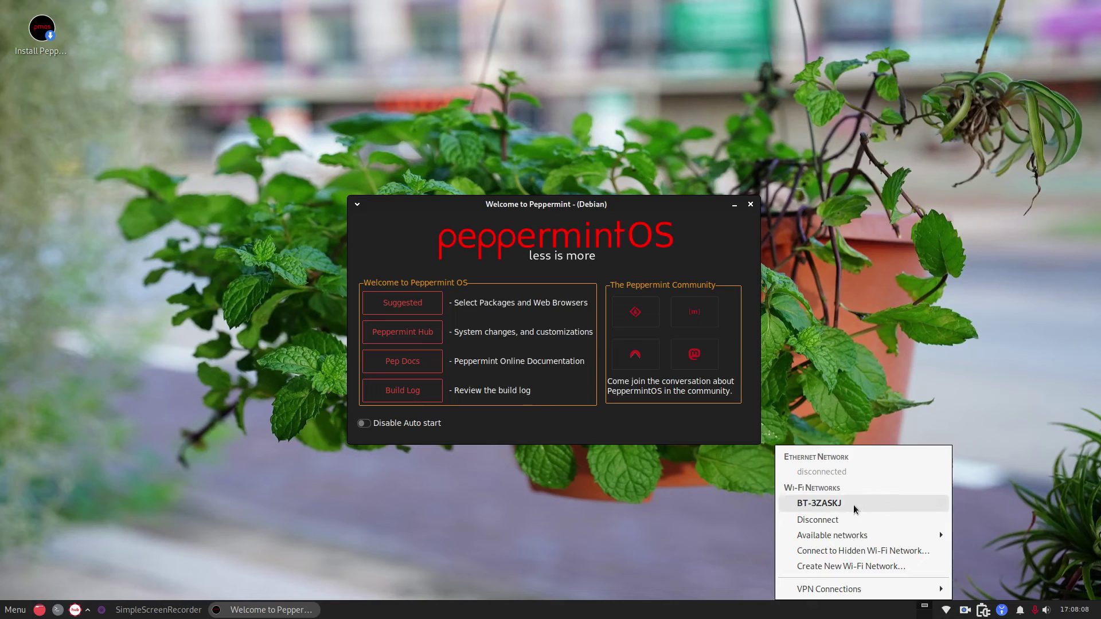
mouse_move(849, 533)
click(508, 513)
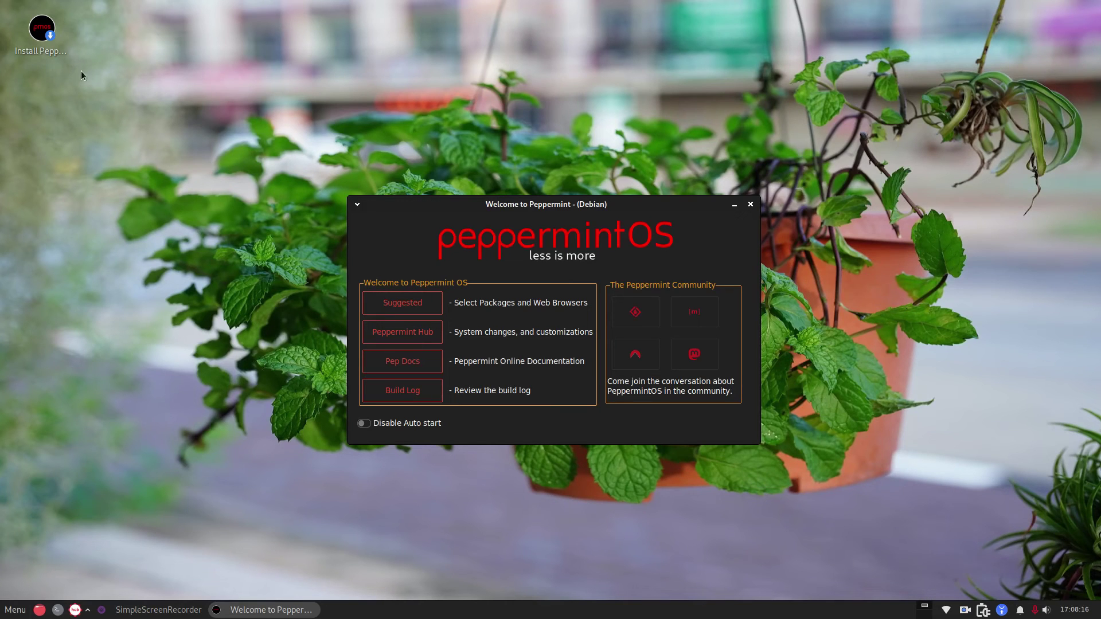
Launch the Peppermint installer and set its language to British English (United Kingdom)
click(43, 33)
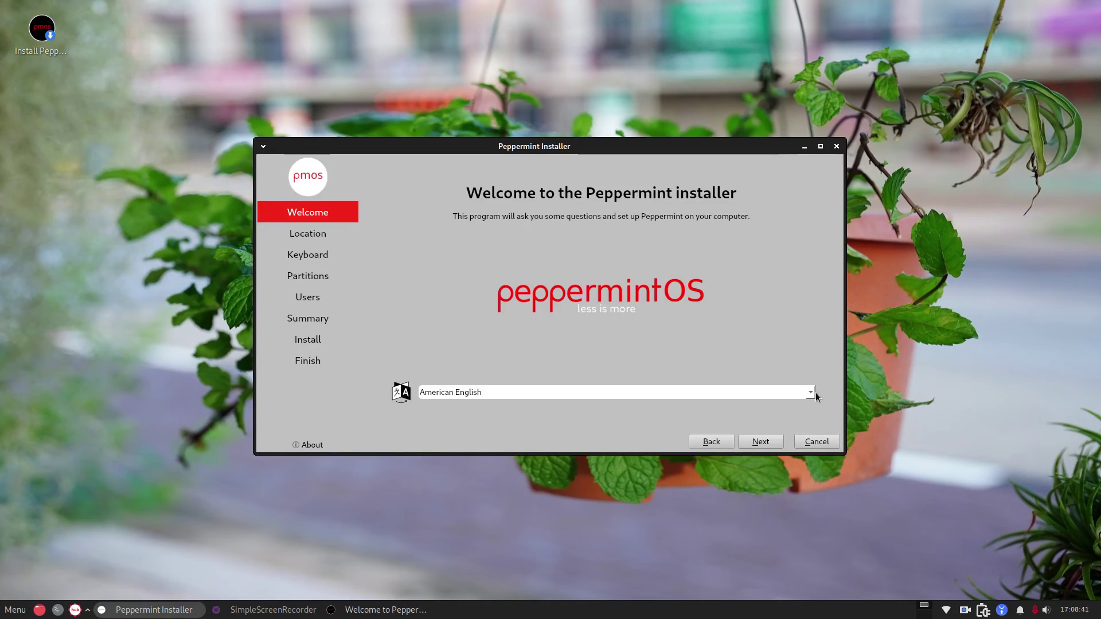
click(811, 390)
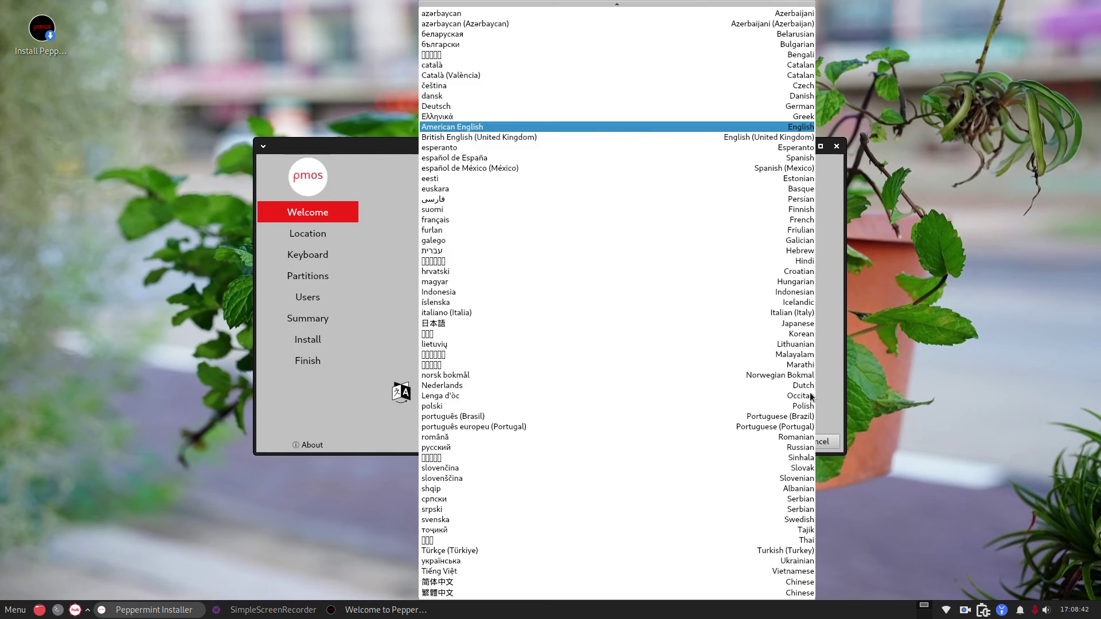
click(552, 138)
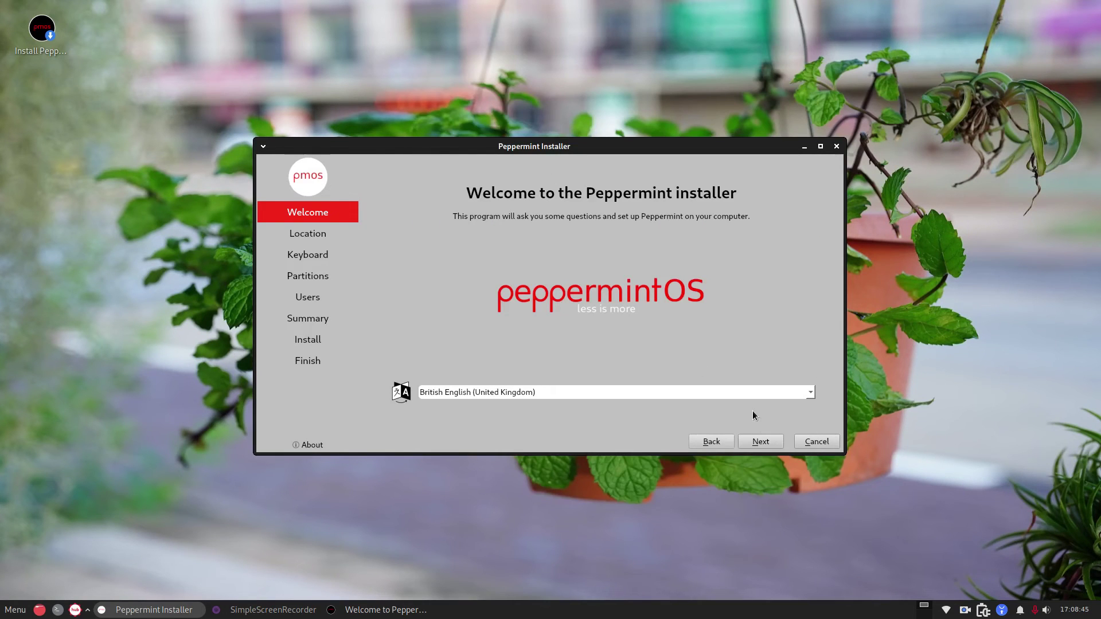
click(760, 442)
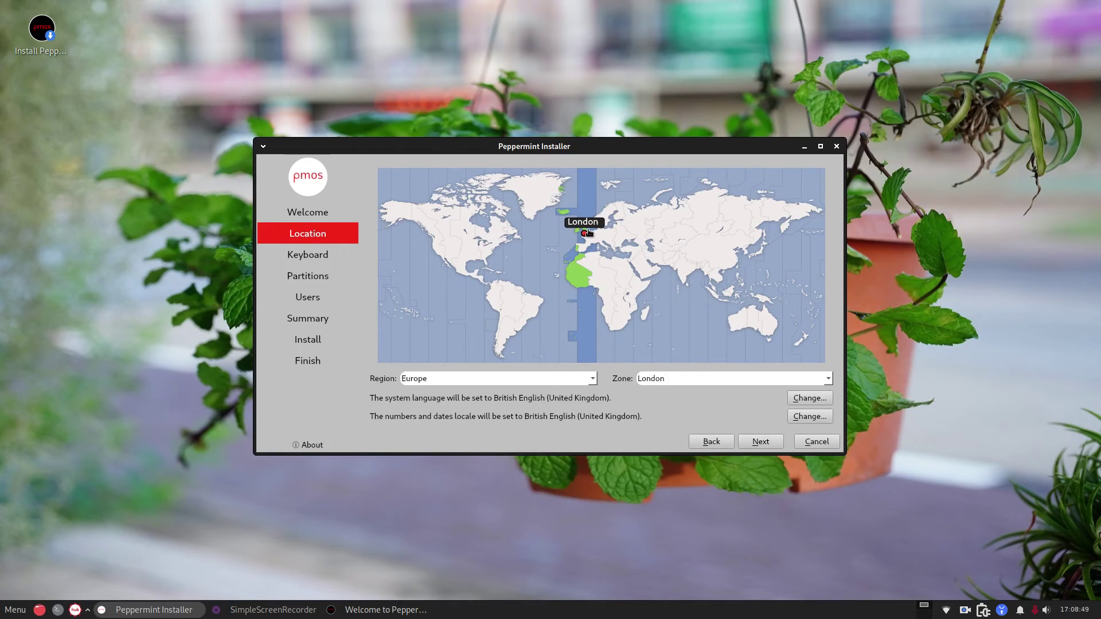
Set the timezone to London with Europe as the region and continue to keyboard setup
click(628, 246)
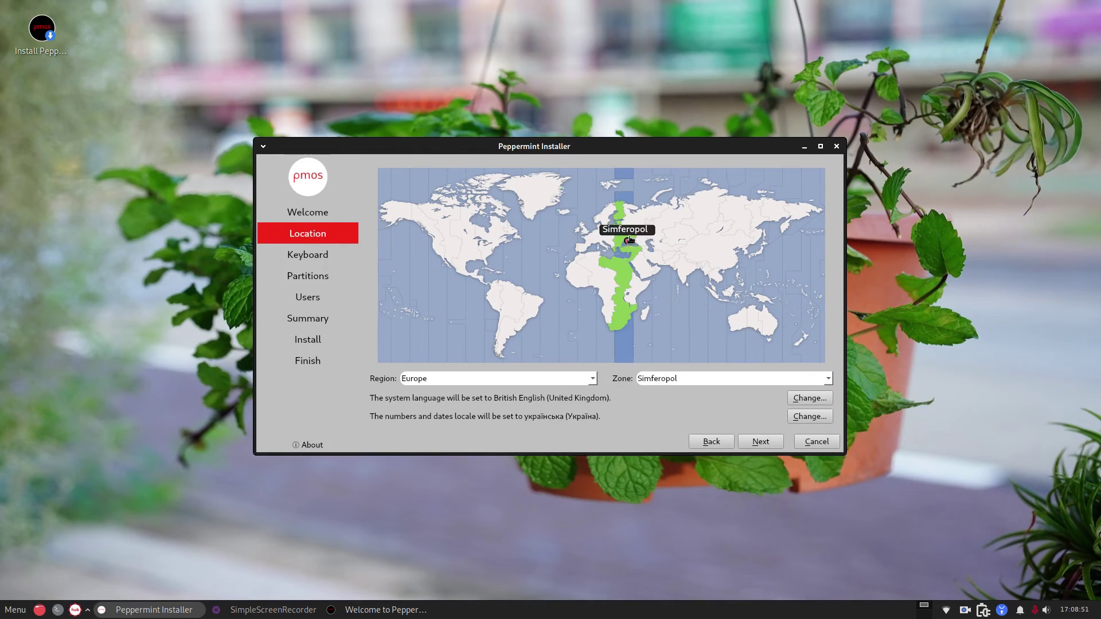
click(704, 230)
click(585, 232)
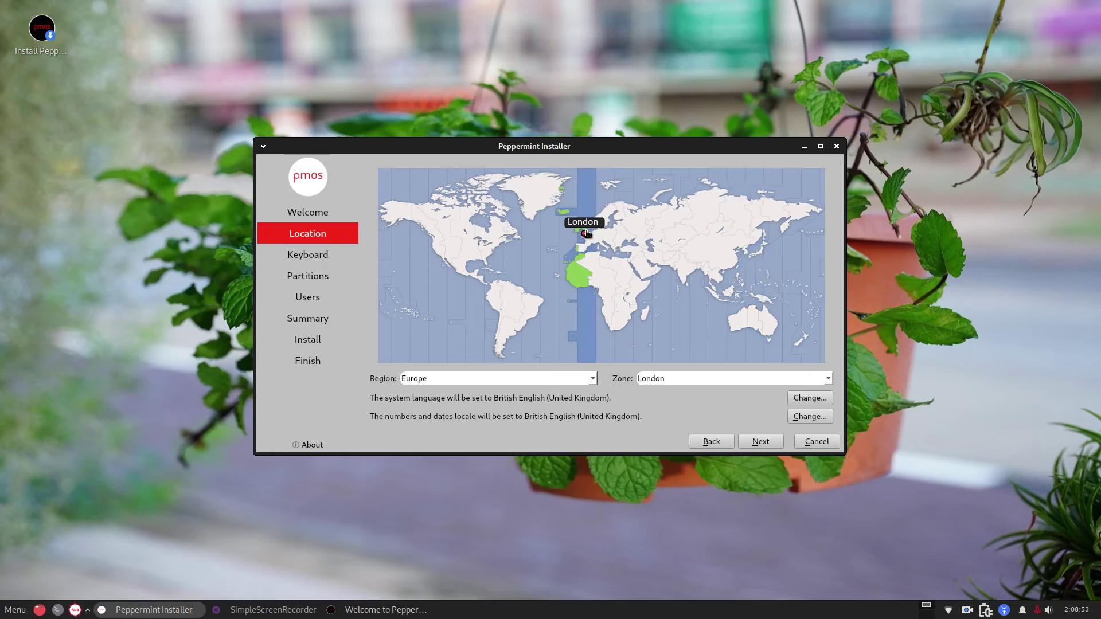
click(502, 379)
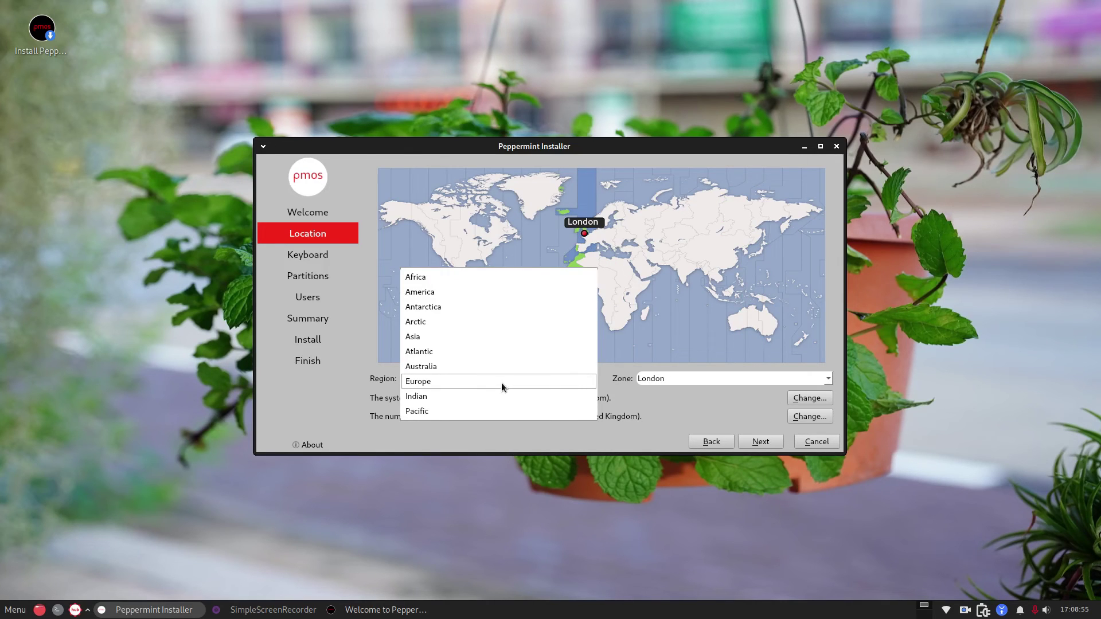
click(687, 380)
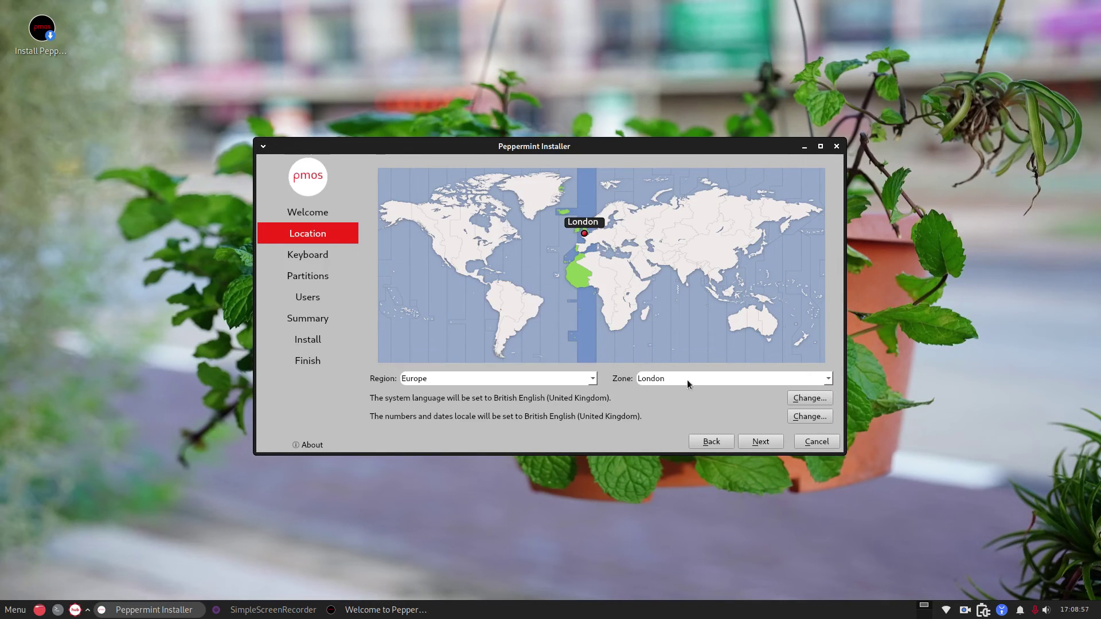
click(757, 442)
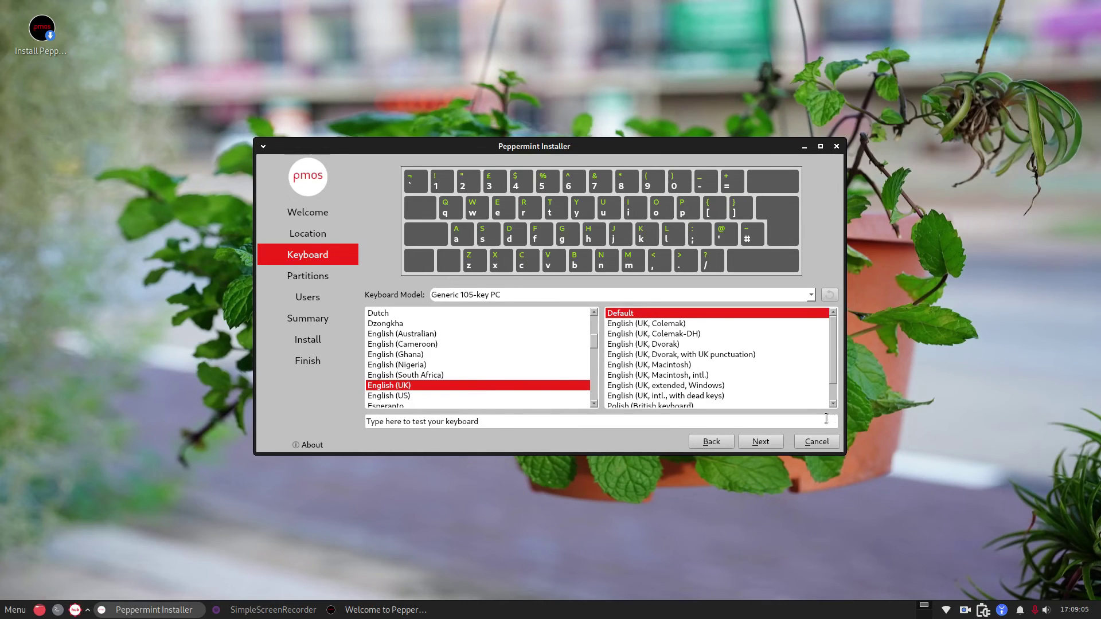
Accept the Generic 105-key PC English (UK) keyboard layout and continue to partitioning
click(767, 441)
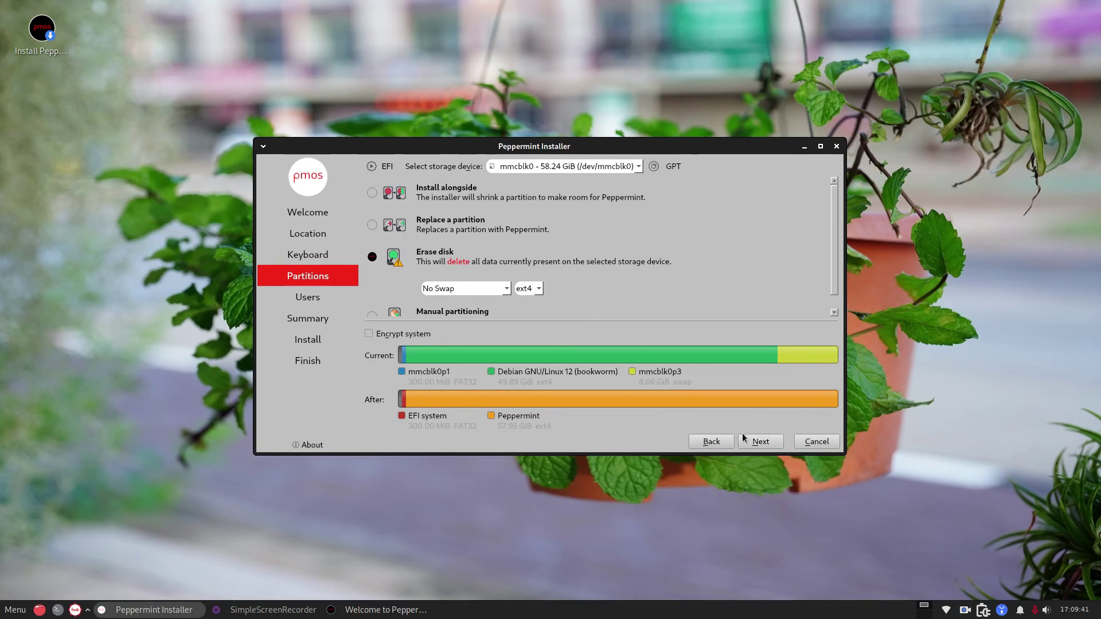
Accept erasing mmcblk0, then enter the user's full name and the computer name
click(759, 443)
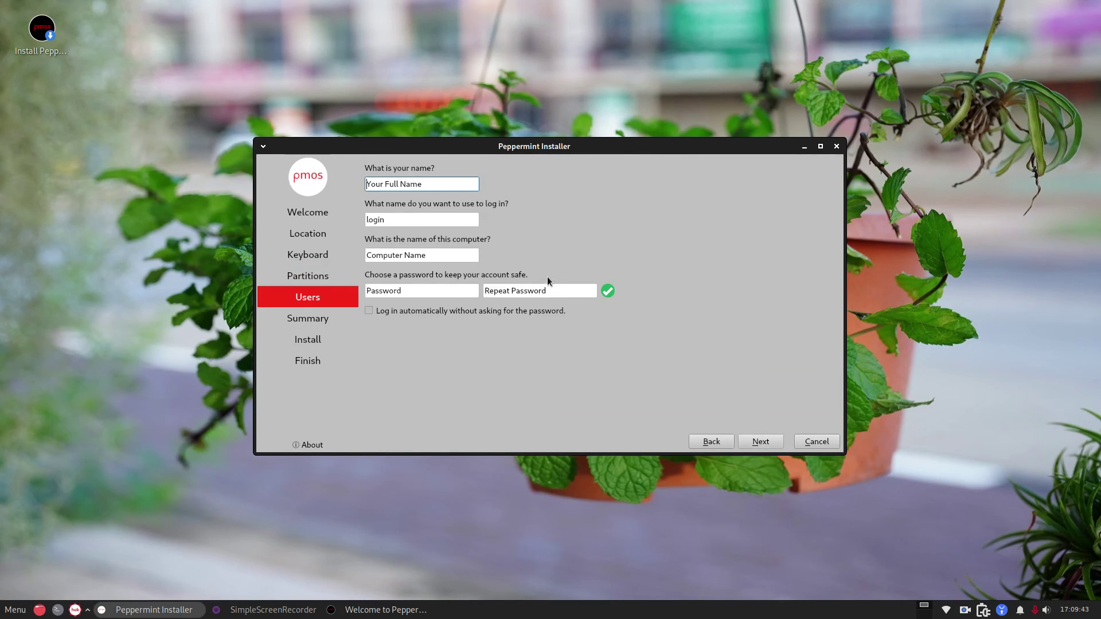
text(gary)
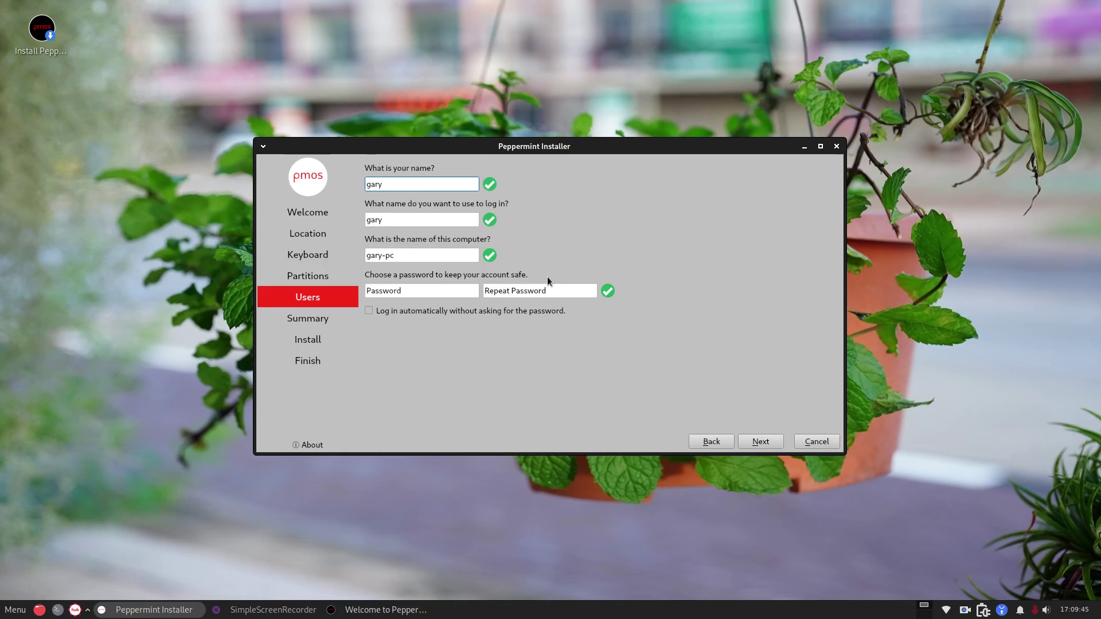
click(402, 219)
key(Tab)
text(peppm)
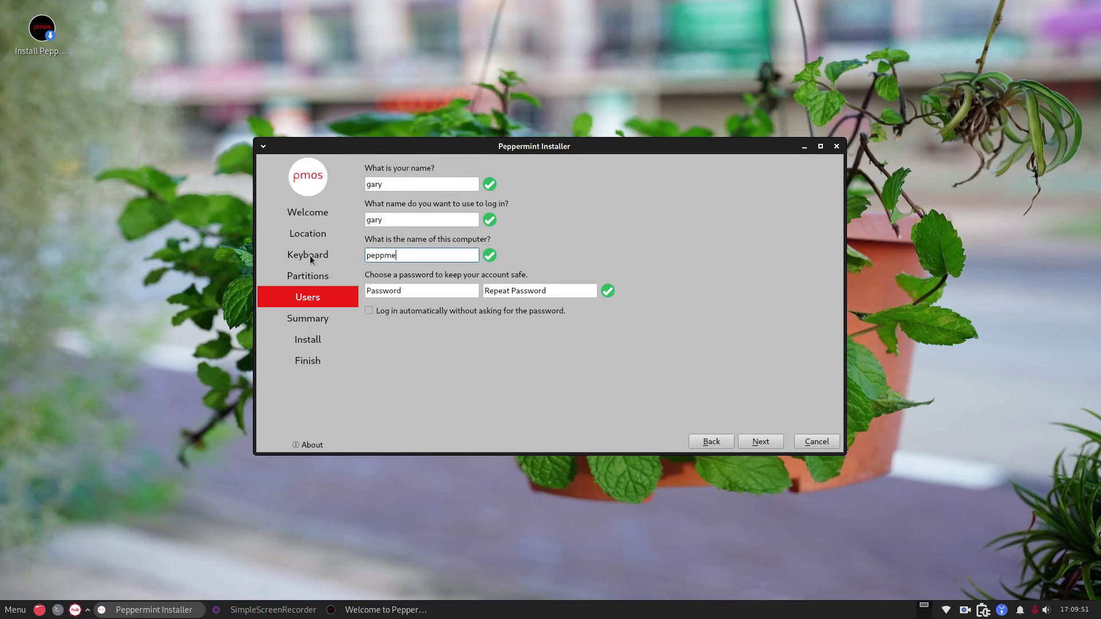
text(ermint)
Enter and confirm the account password, then continue to the installation summary
key(Tab)
text(peppermint)
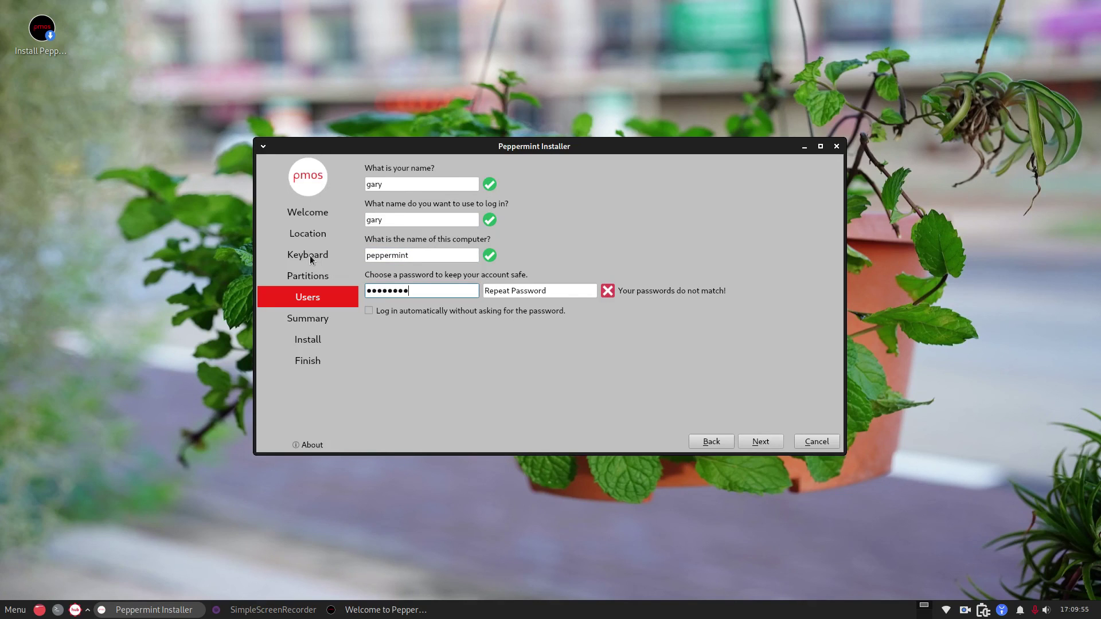
key(Tab)
text(peppermi)
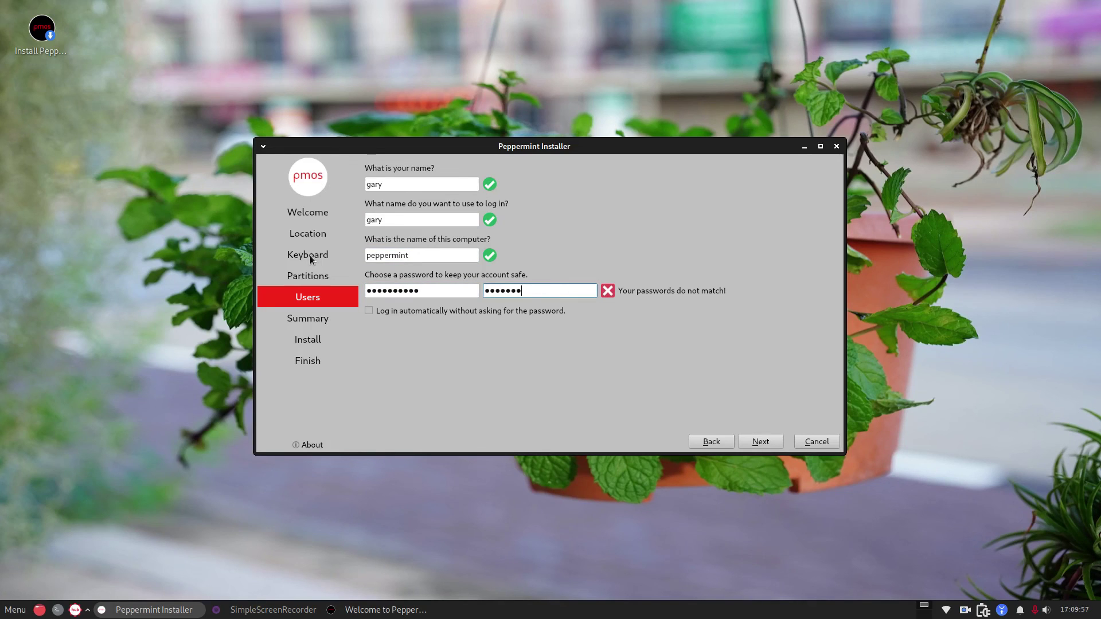
text(nt)
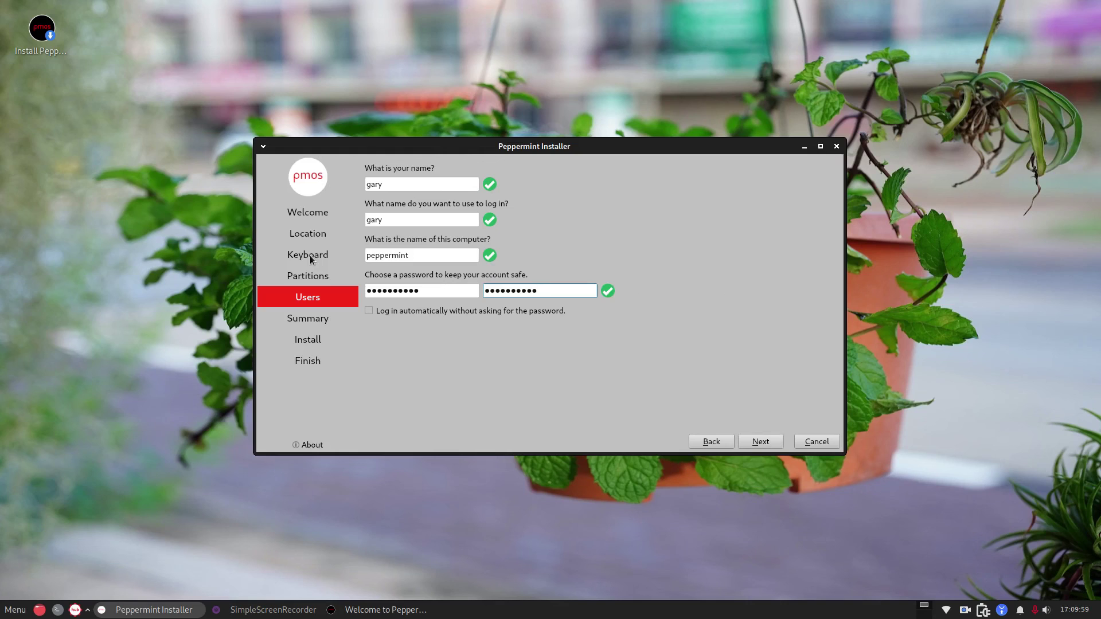
click(755, 442)
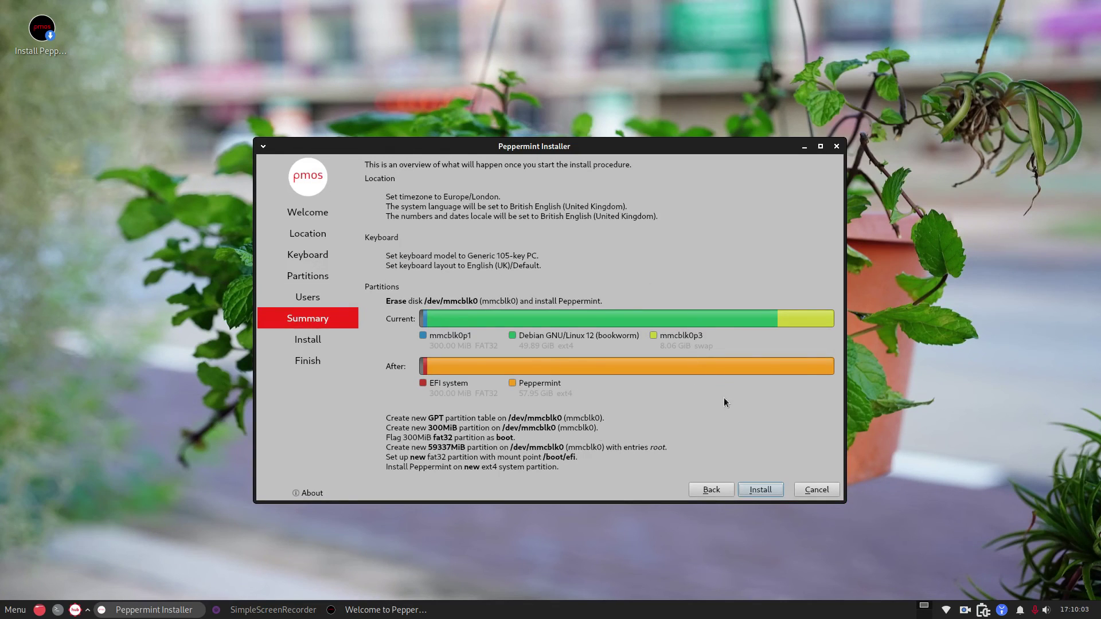
Install Peppermint onto mmcblk0, then hide the screen recorder to see the All done page
click(761, 490)
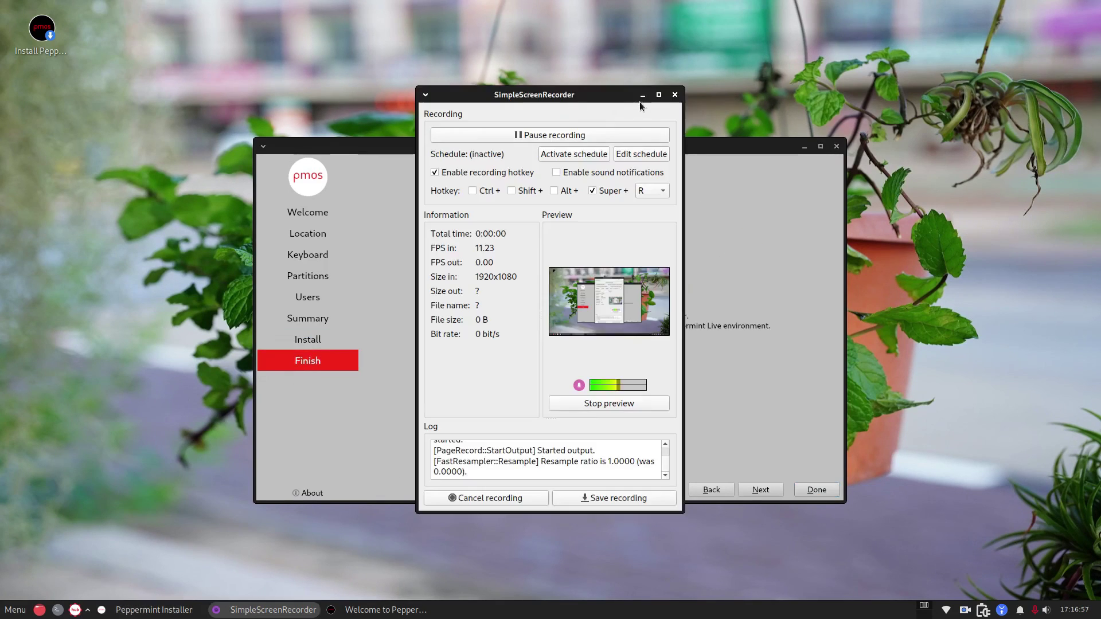
click(642, 95)
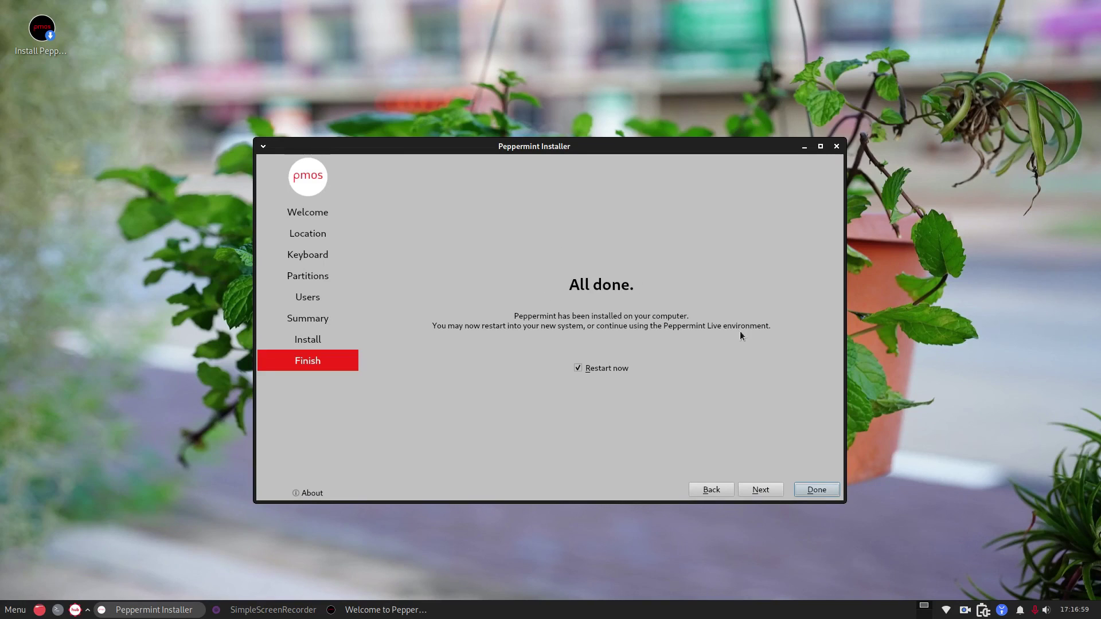